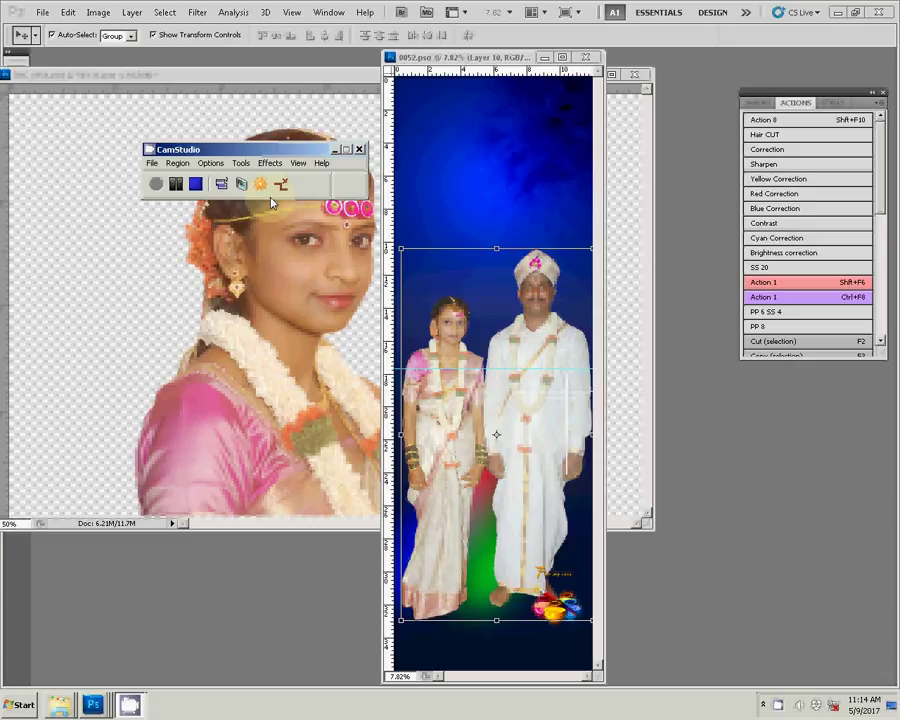
Drag the bride portrait onto the 0052.psd album page, placing it near the top above the couple
click(280, 186)
drag(291, 245, 514, 572)
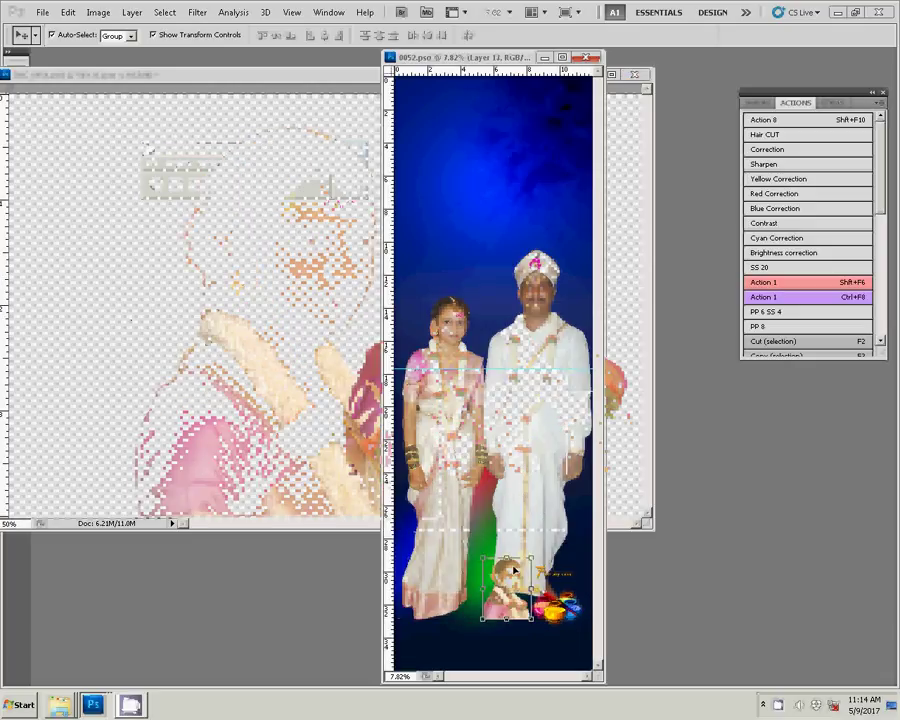
click(448, 176)
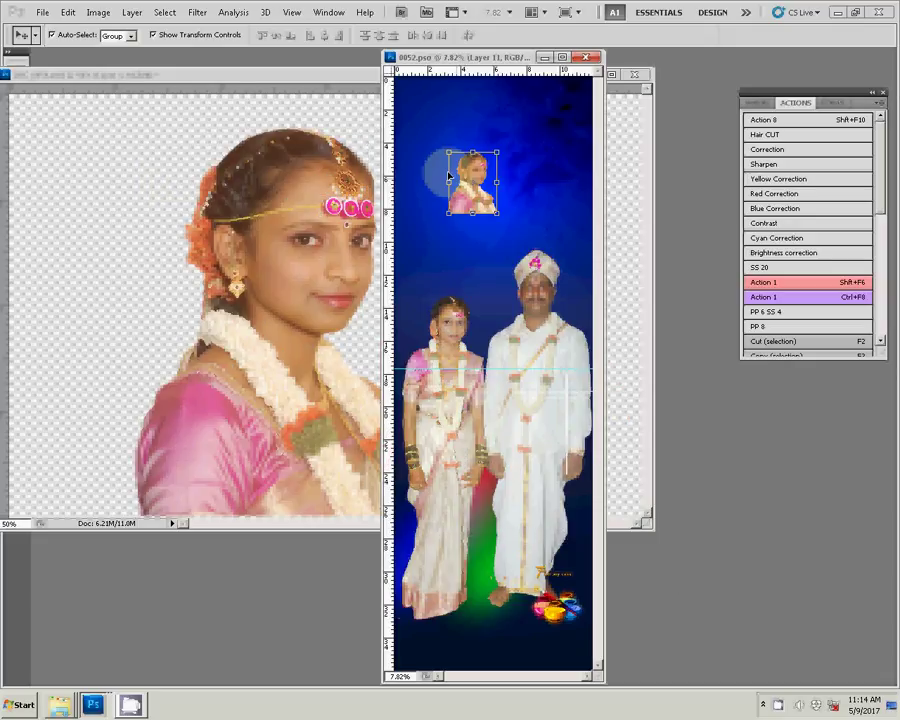
Zoom in on the small bride portrait and set up a smaller brush with 77% flow
key(z)
click(509, 228)
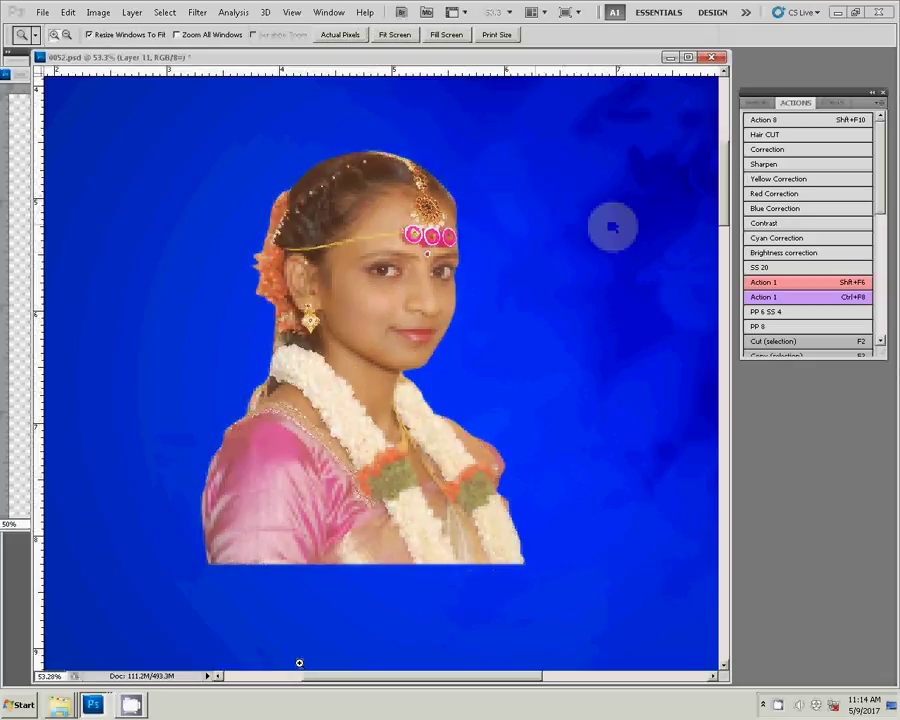
key(b)
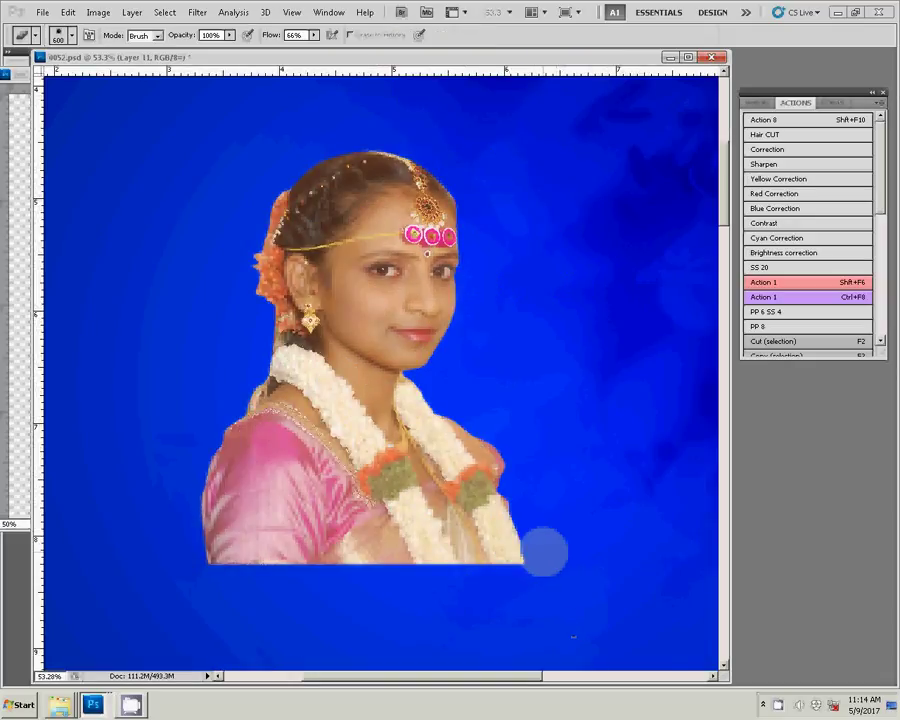
key(bracketleft)
key(bracketleft)
key(bracketleft)
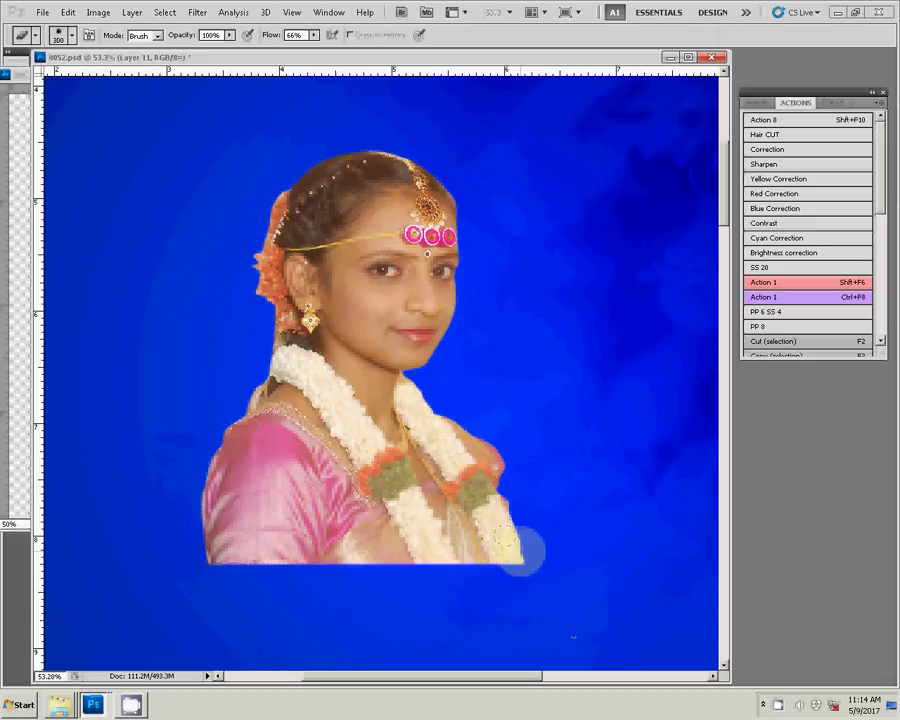
click(295, 34)
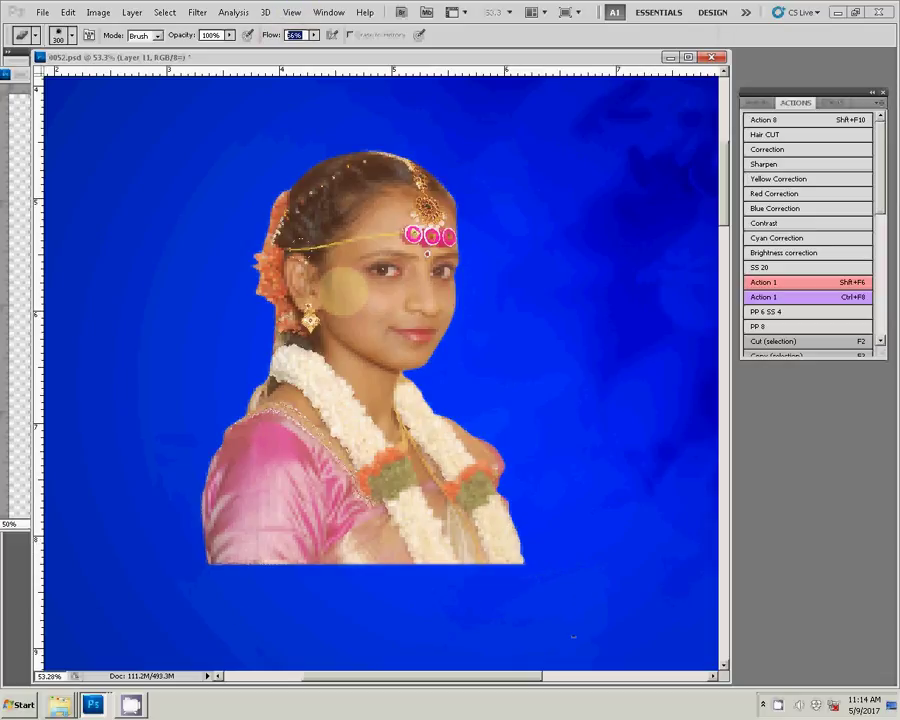
text(77)
Paint blue over the lower sari and garland so the portrait fades into the background
click(178, 512)
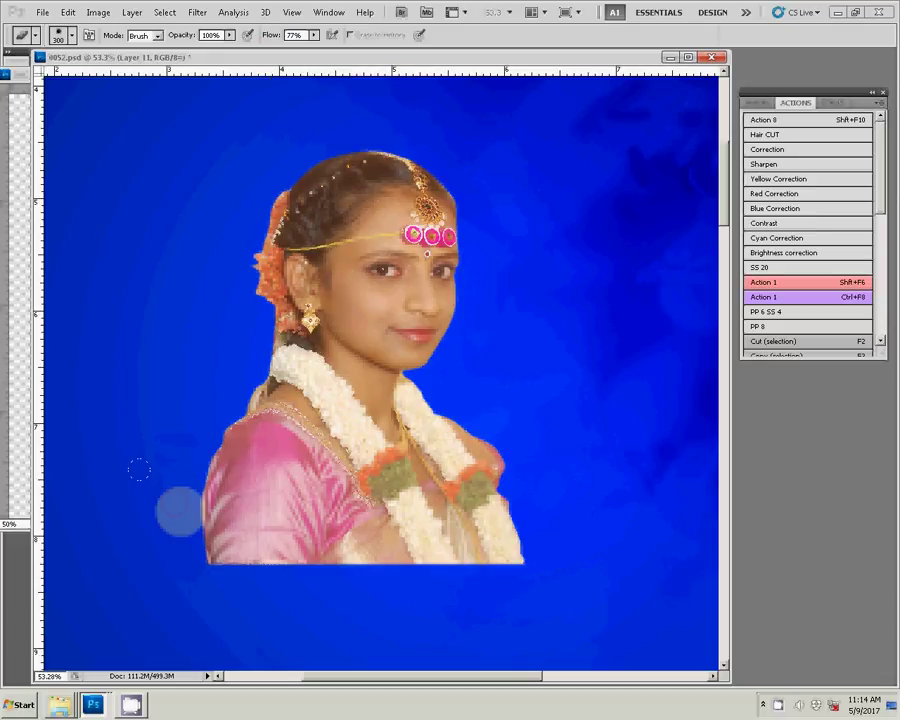
drag(139, 469, 303, 548)
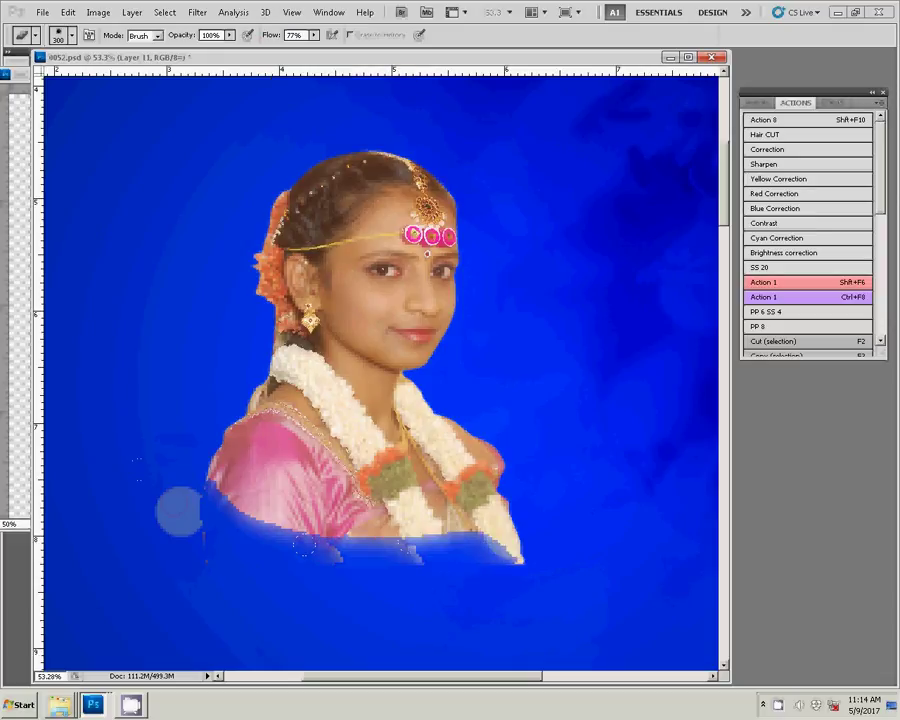
click(490, 470)
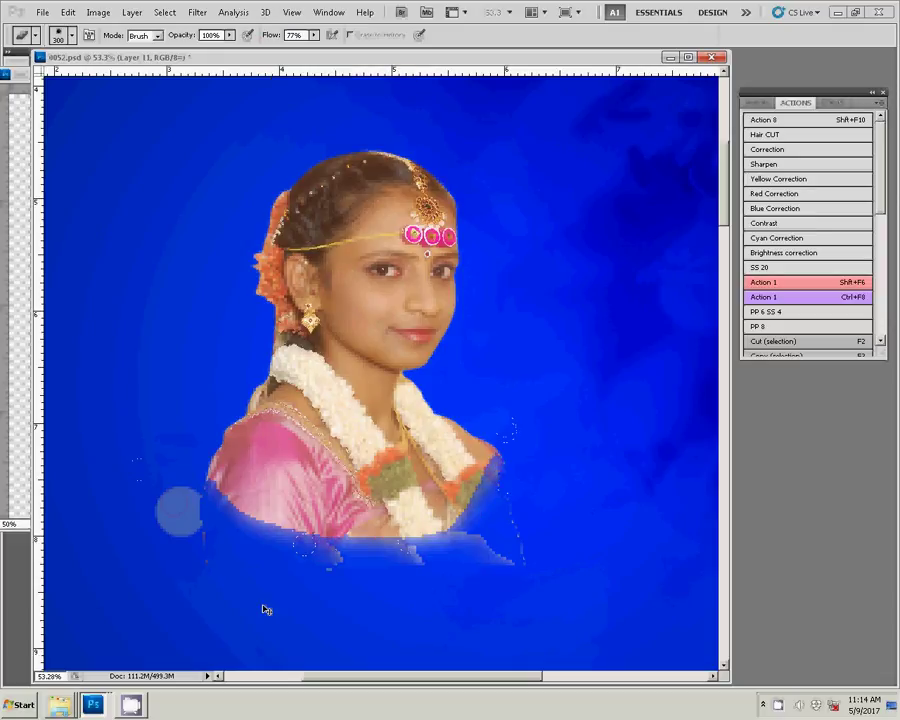
key(z)
key(ctrl+alt+z)
key(ctrl+alt+z)
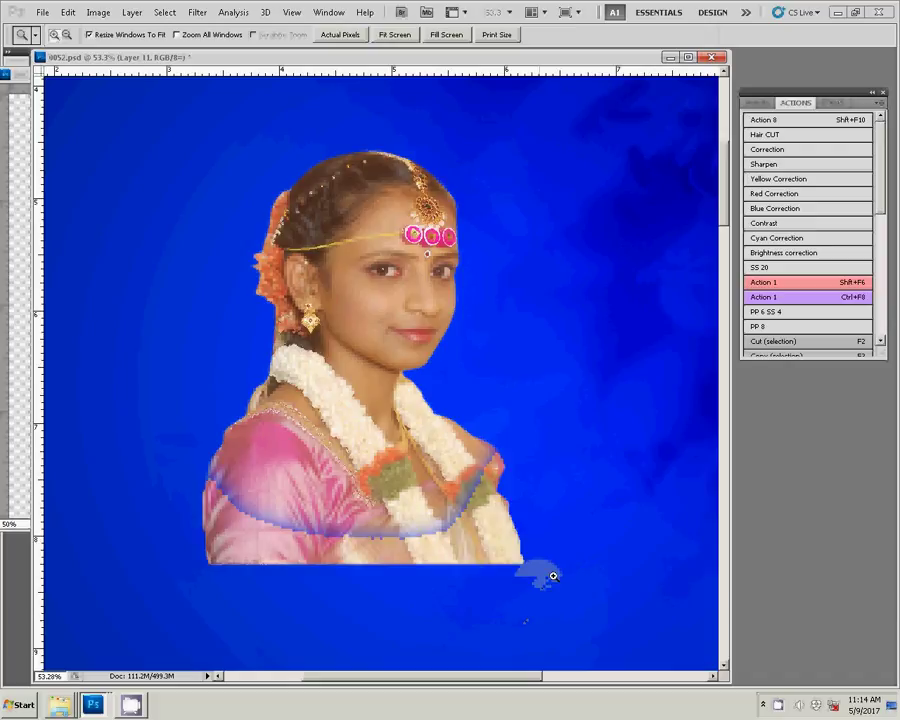
key(b)
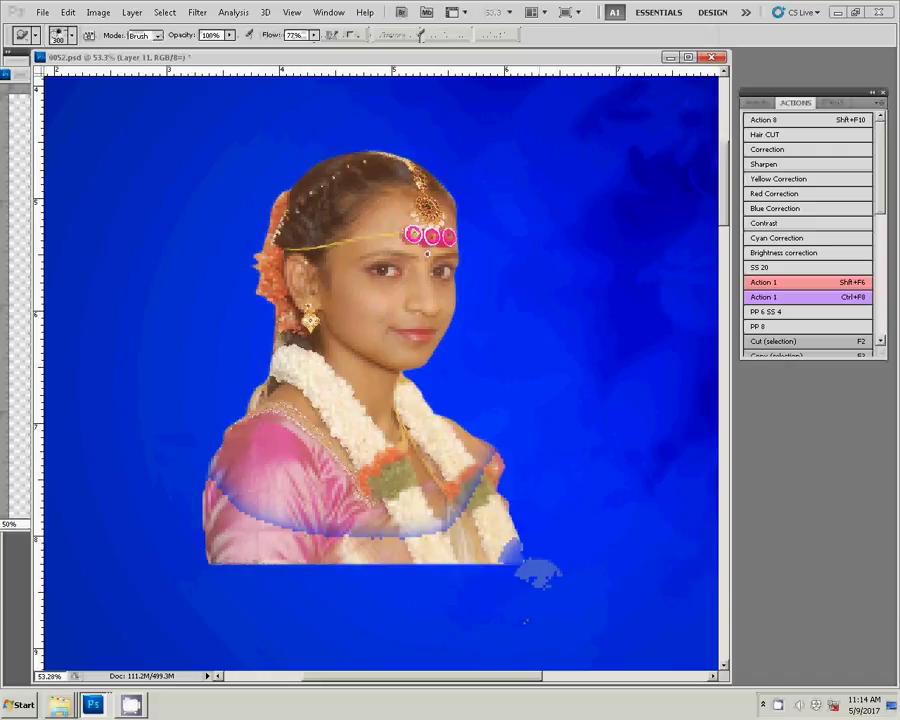
mouse_move(510, 545)
mouse_down()
mouse_move(285, 545)
mouse_move(210, 500)
mouse_up()
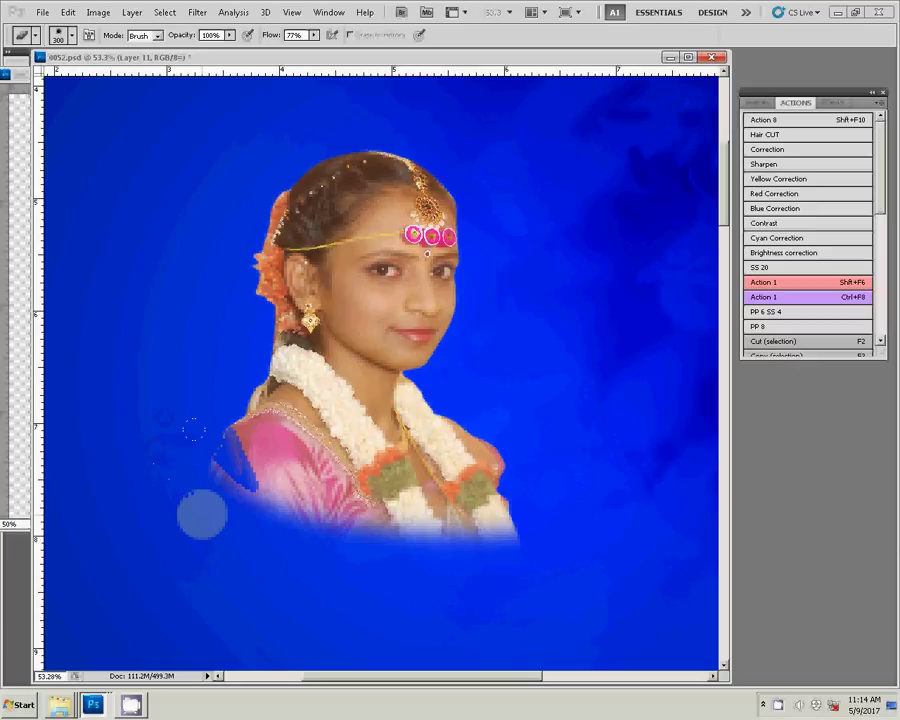
key(z)
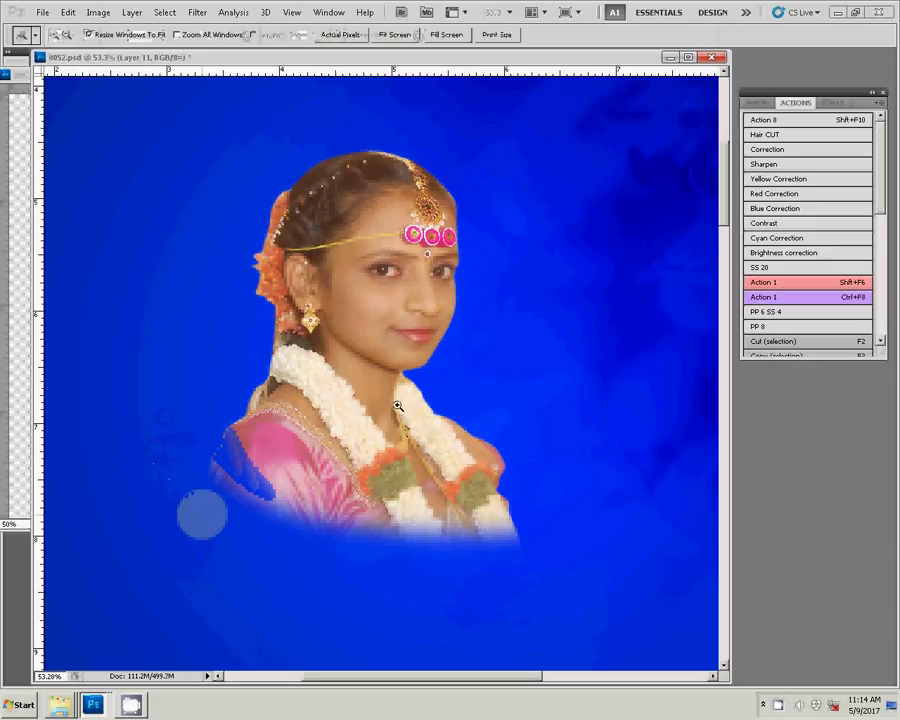
right_click(400, 414)
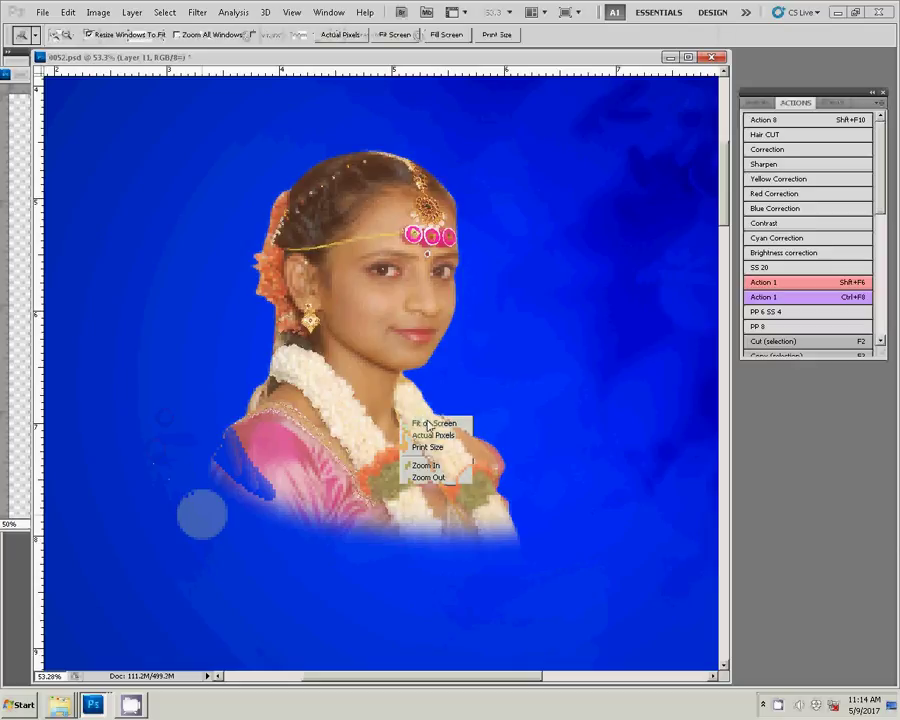
click(428, 424)
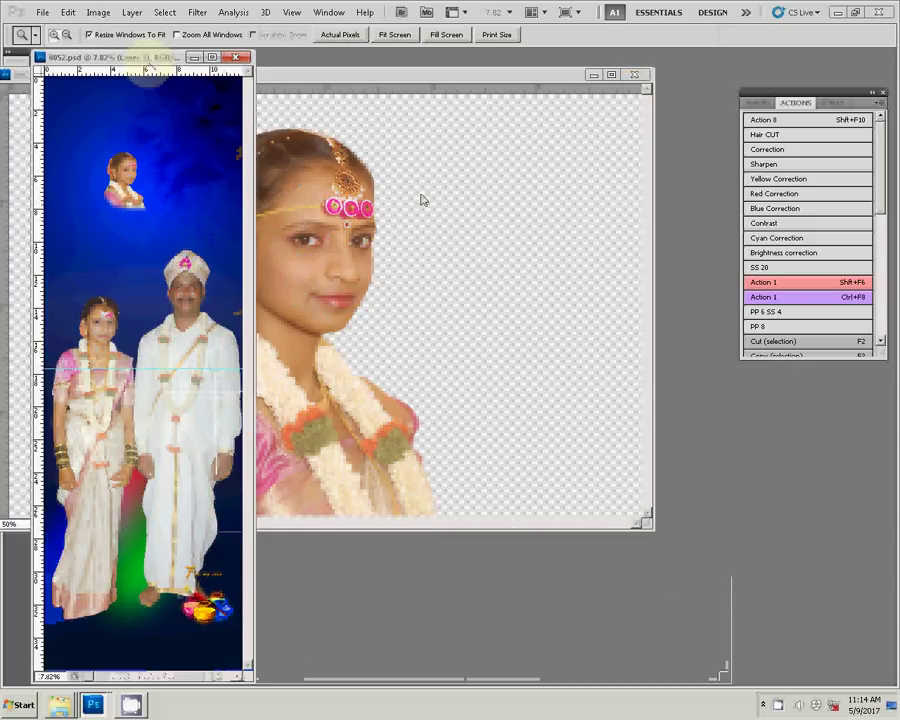
Switch the bride portrait layer from Normal to Luminosity blending and start enlarging it
drag(147, 58, 490, 168)
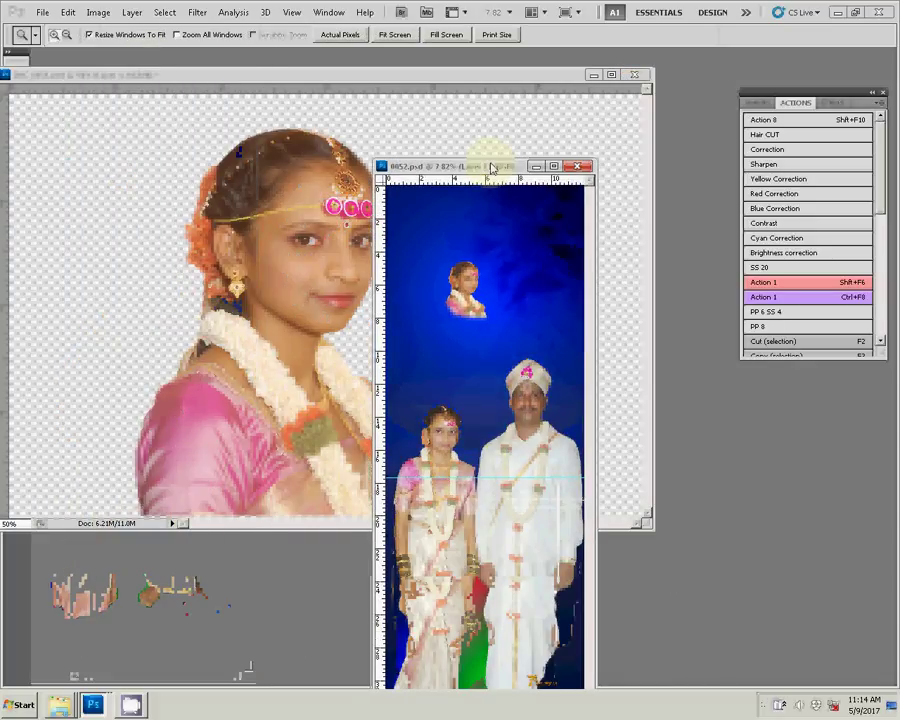
key(v)
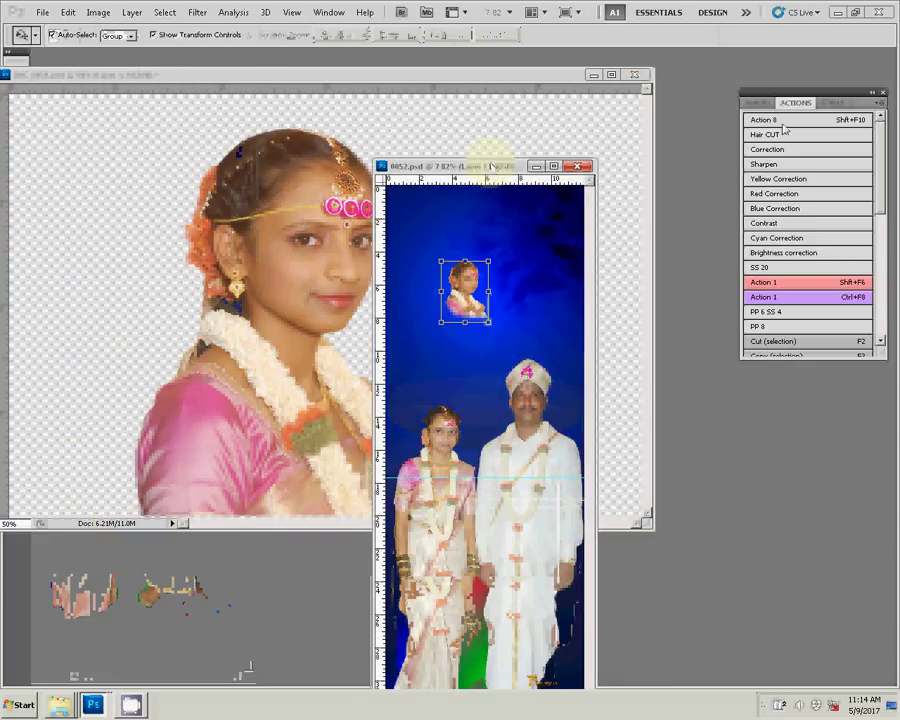
click(760, 102)
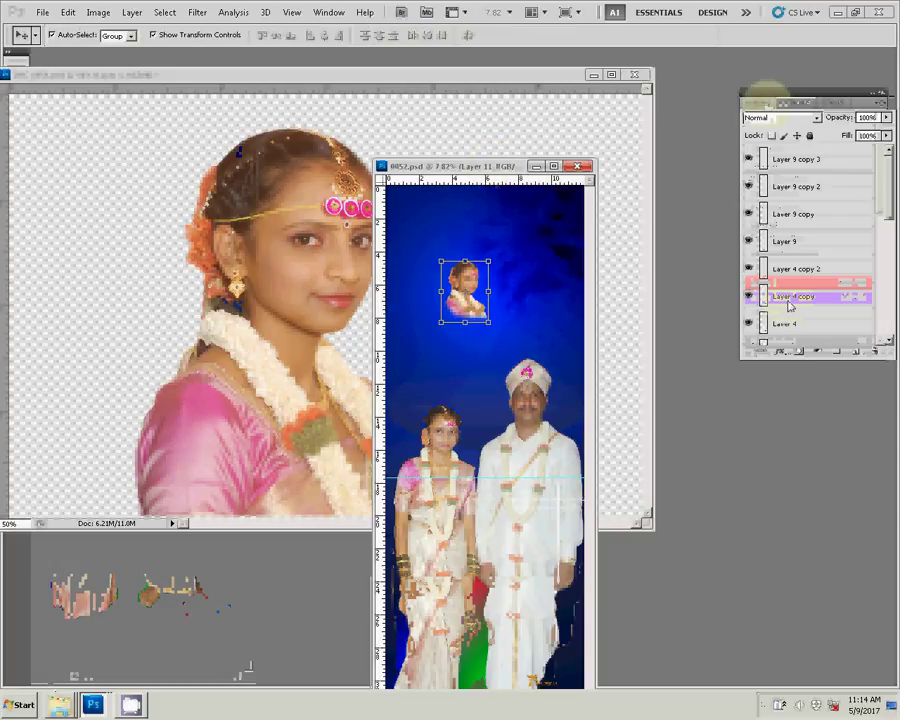
click(790, 118)
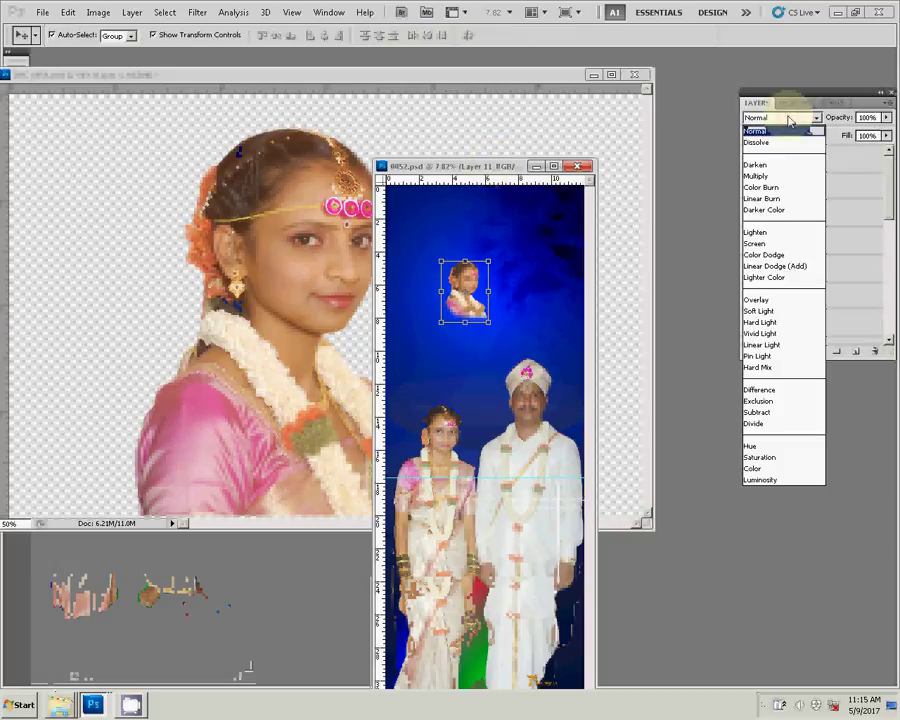
click(760, 480)
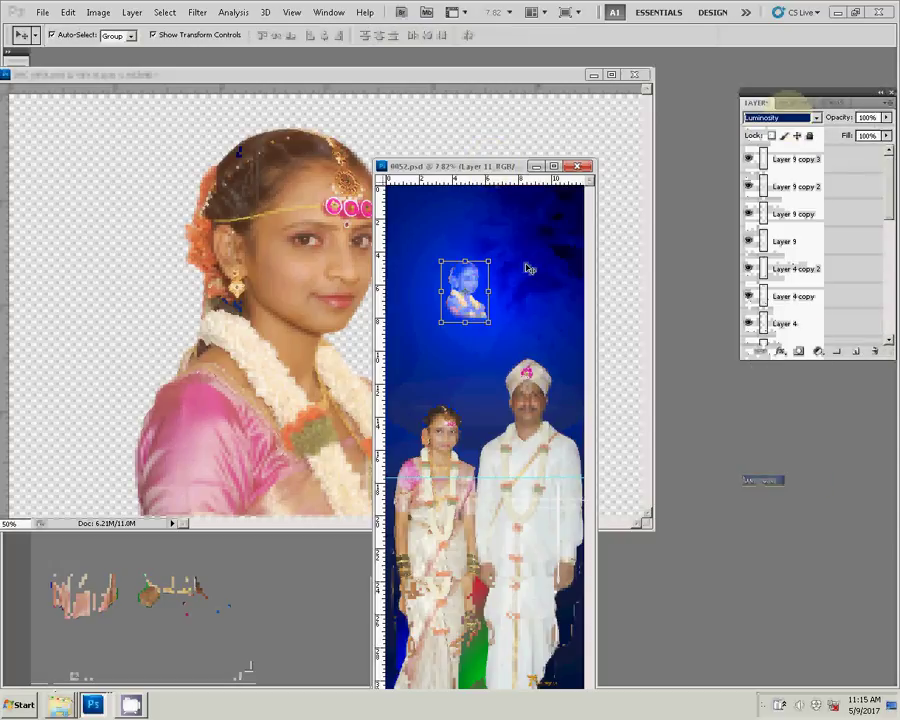
mouse_move(487, 259)
mouse_down()
mouse_move(567, 218)
mouse_move(481, 261)
mouse_move(454, 316)
mouse_up()
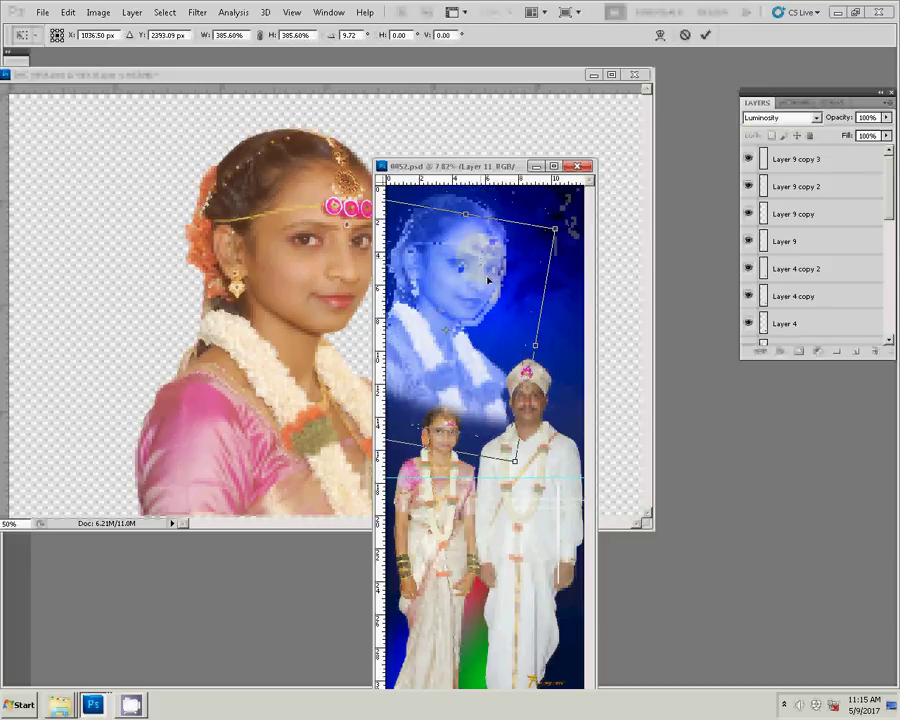
Scale the bride portrait to about 478% across the page's upper half and lightly brush her face
drag(558, 224, 580, 204)
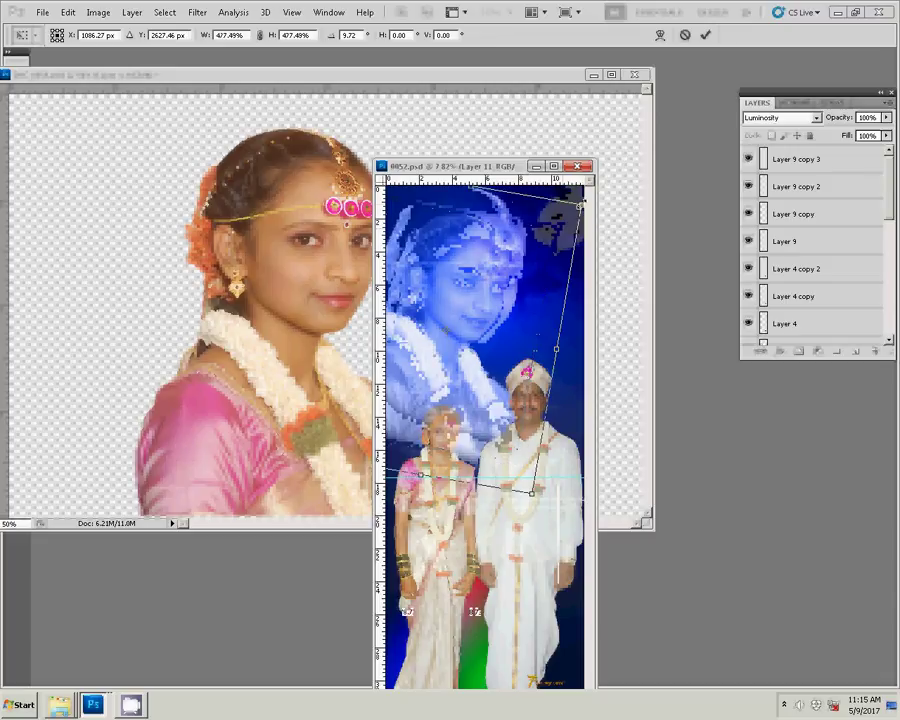
key(Return)
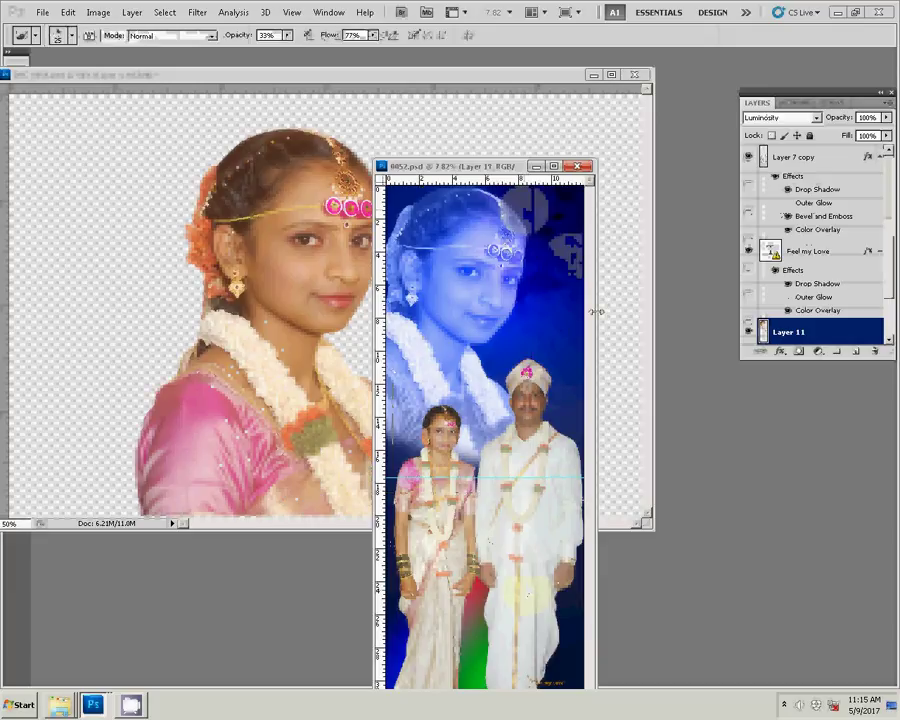
click(462, 305)
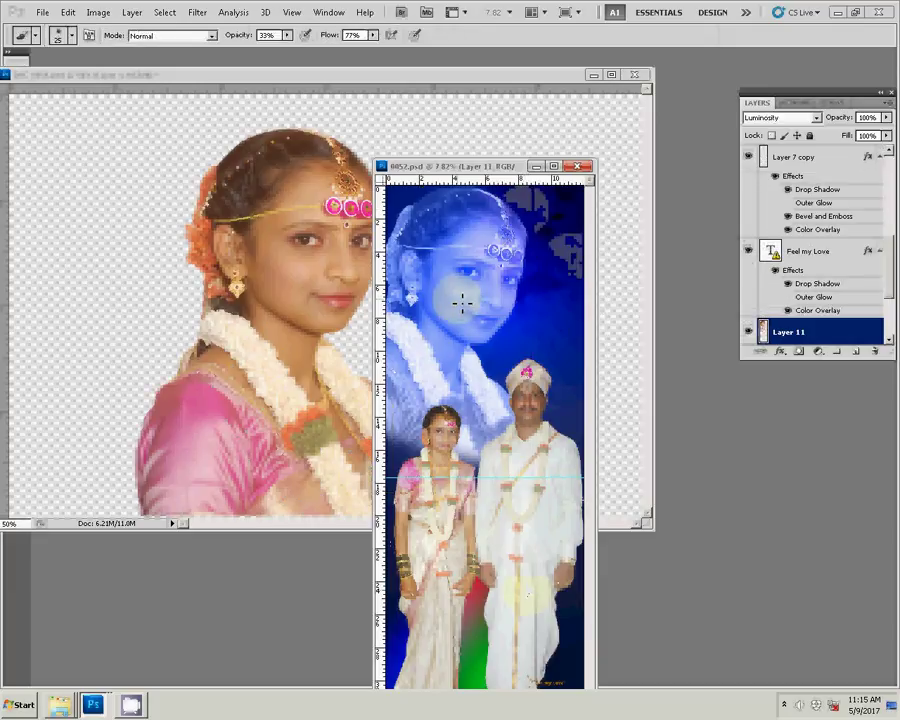
key(v)
key(ctrl+b)
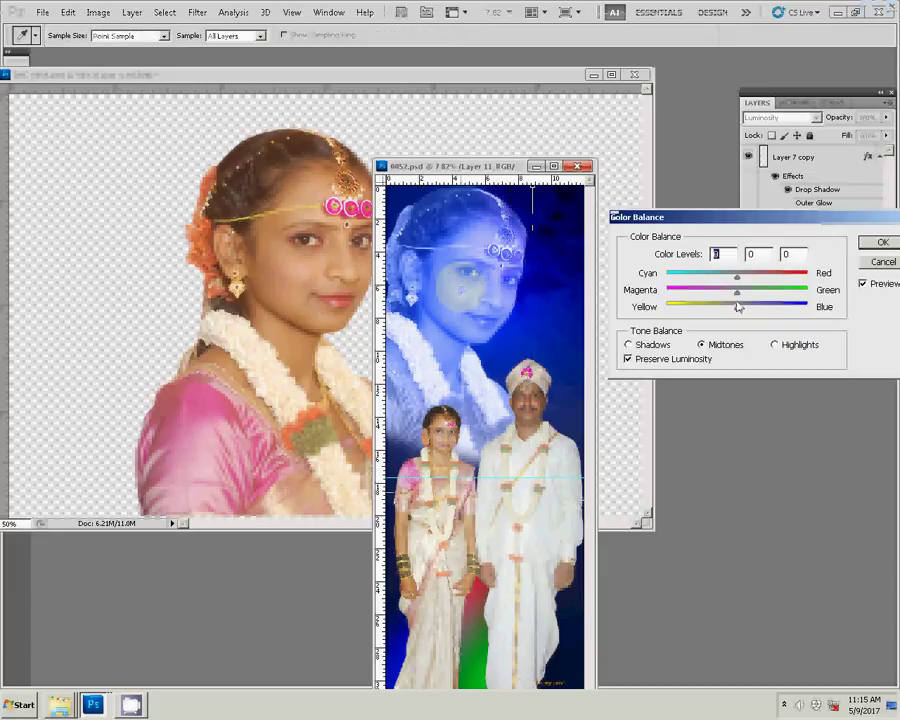
Set the portrait's midtone colour balance to -25, +68, +2 and apply it
drag(737, 305, 712, 307)
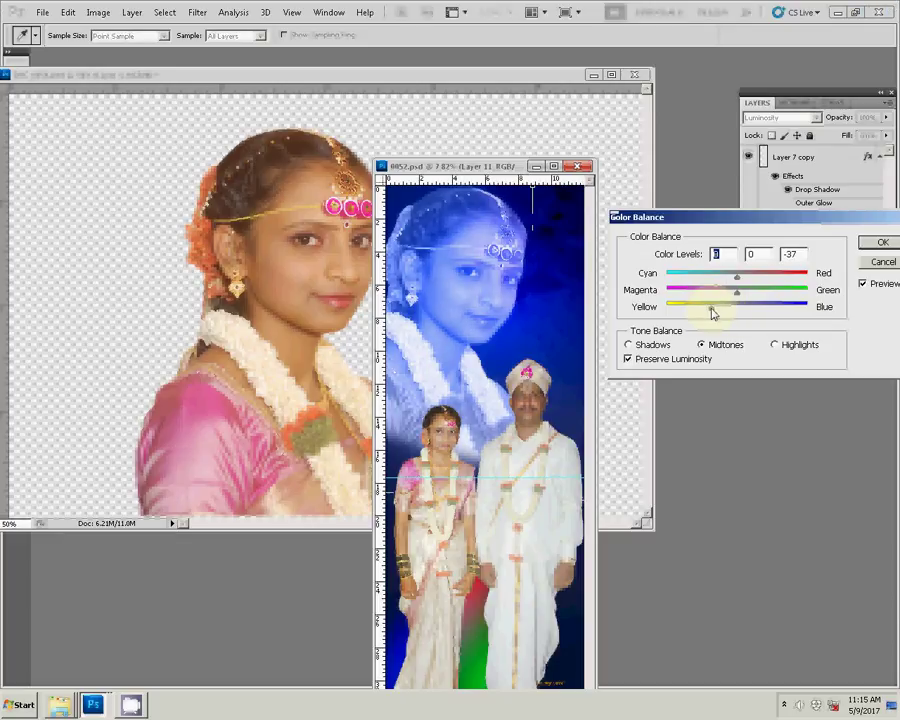
drag(712, 310, 809, 289)
click(737, 307)
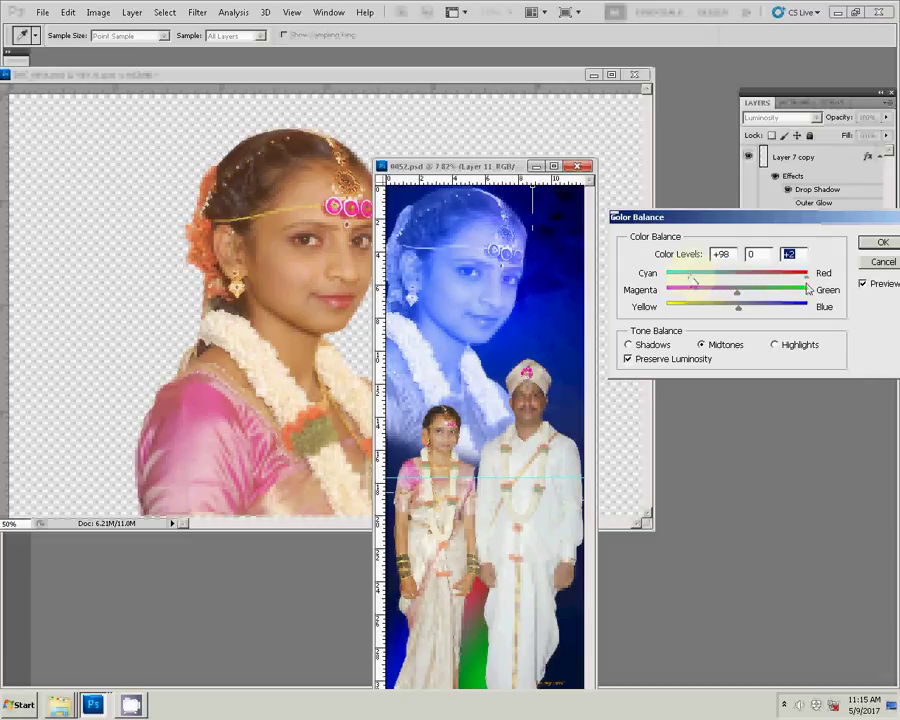
mouse_move(809, 289)
mouse_down()
mouse_move(665, 291)
mouse_move(785, 292)
mouse_up()
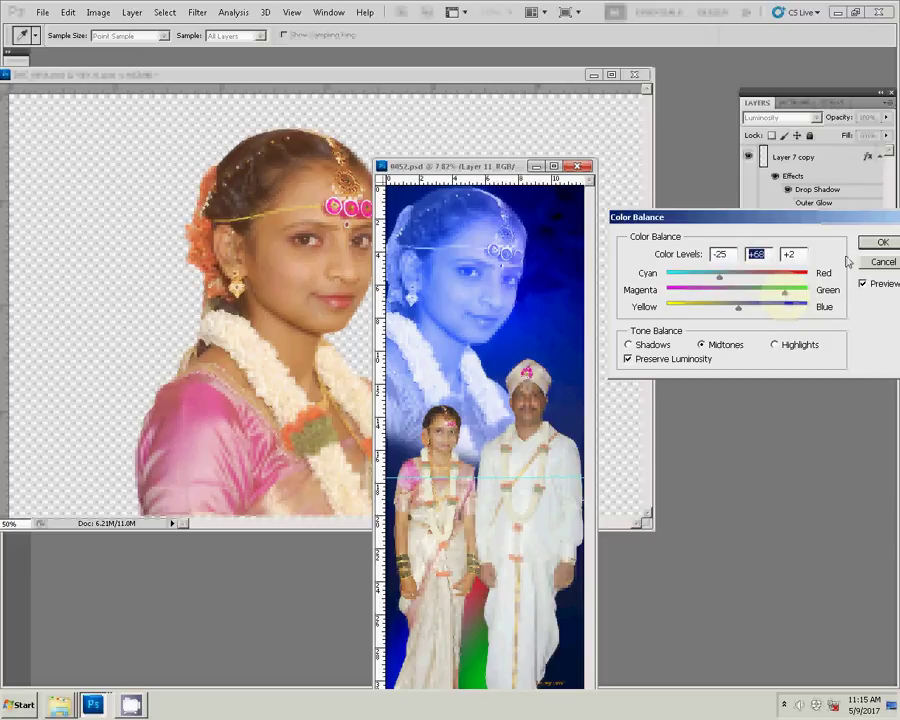
click(882, 242)
key(v)
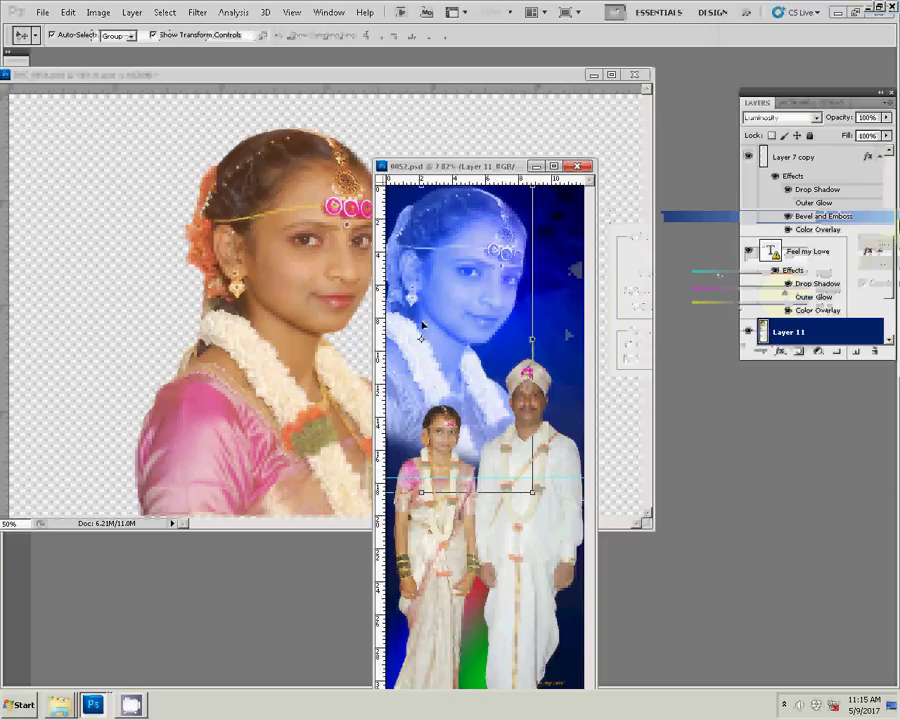
Try moving the glow layer over the face, then undo back to before the glow was added
click(473, 642)
mouse_move(488, 625)
mouse_down()
mouse_move(453, 296)
mouse_move(440, 296)
mouse_move(482, 372)
mouse_move(443, 210)
mouse_up()
key(ctrl+z)
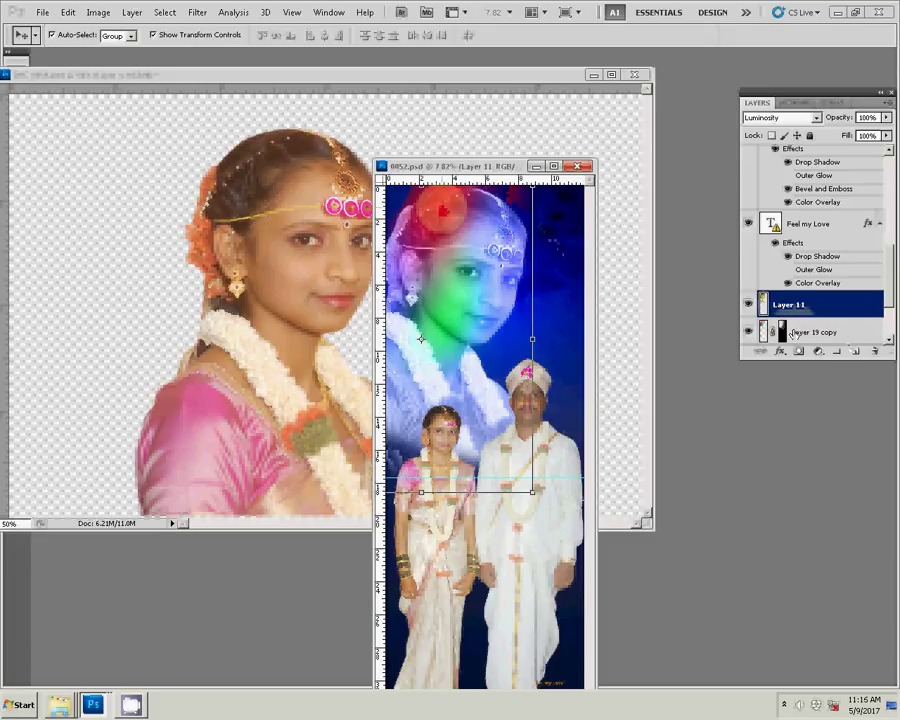
click(578, 287)
key(ctrl+alt+z)
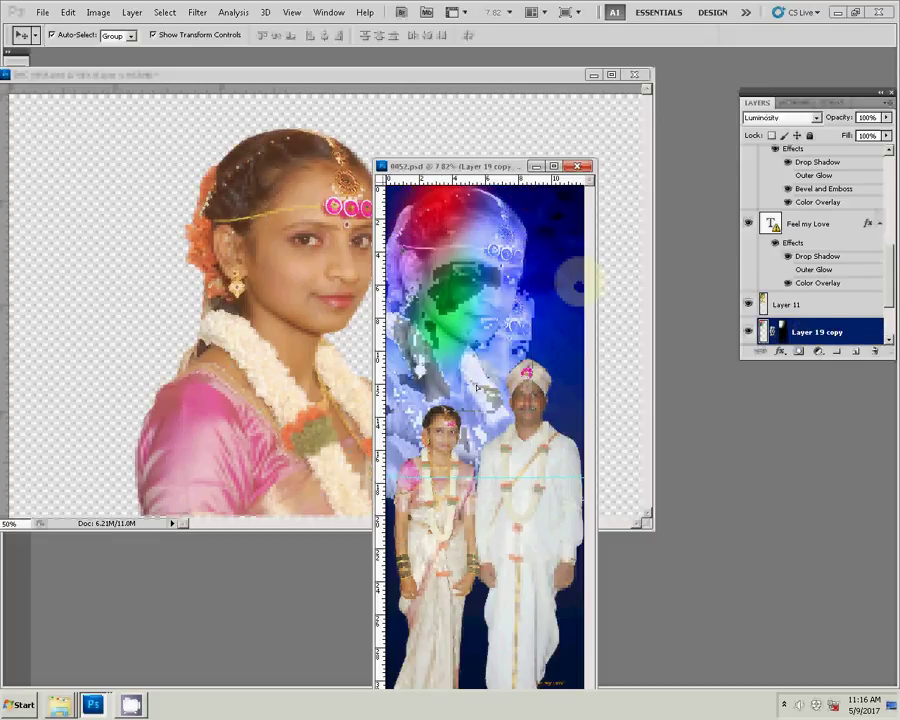
key(ctrl+alt+z)
key(ctrl+alt+z)
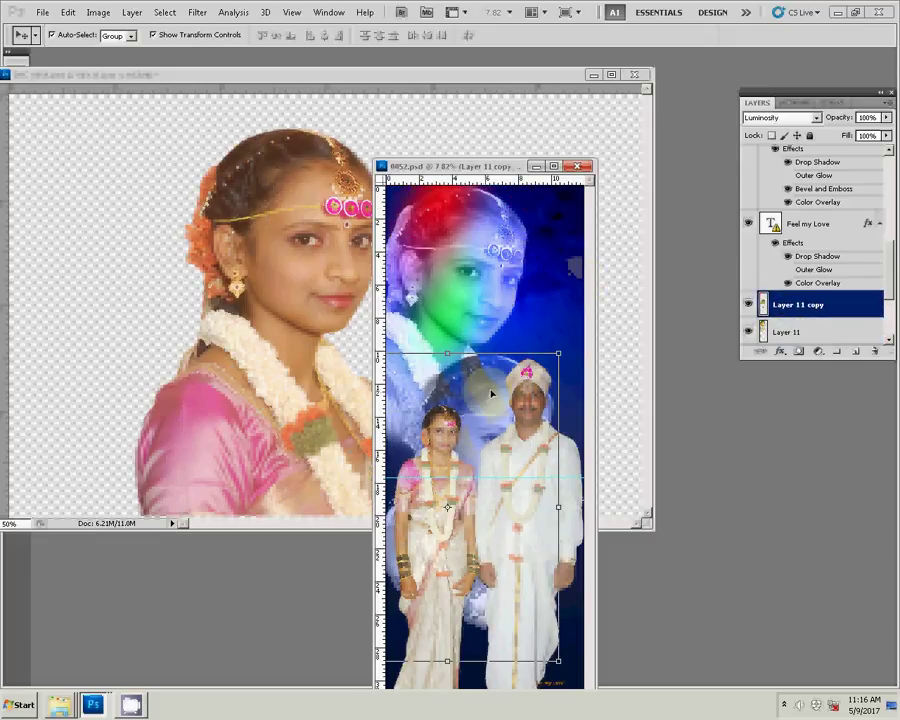
key(ctrl+alt+z)
Fit the whole page in the window and nudge the flower cluster slightly lower
key(z)
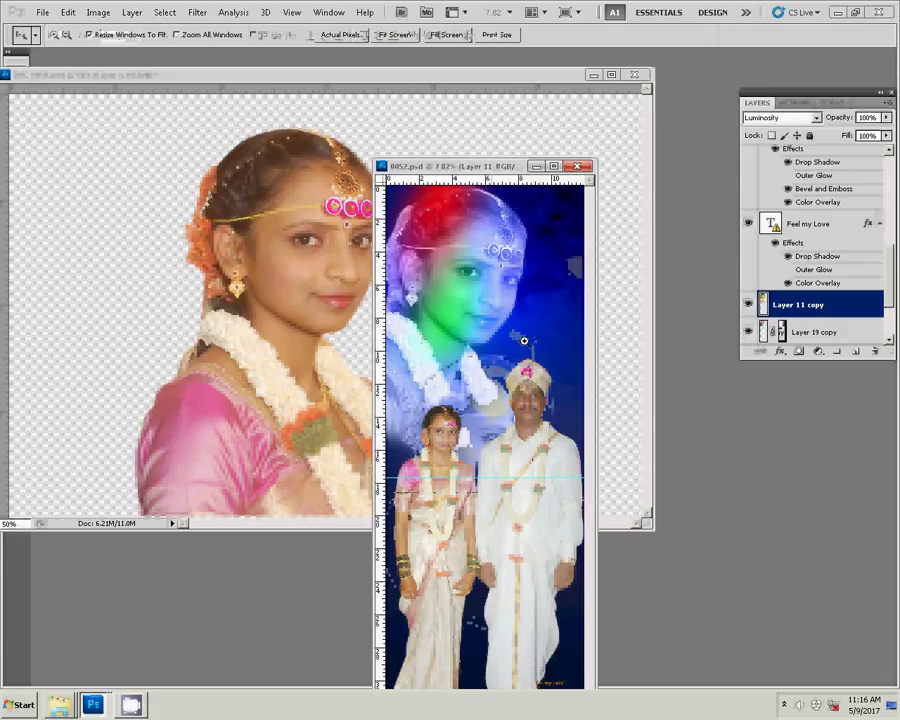
right_click(528, 345)
click(535, 349)
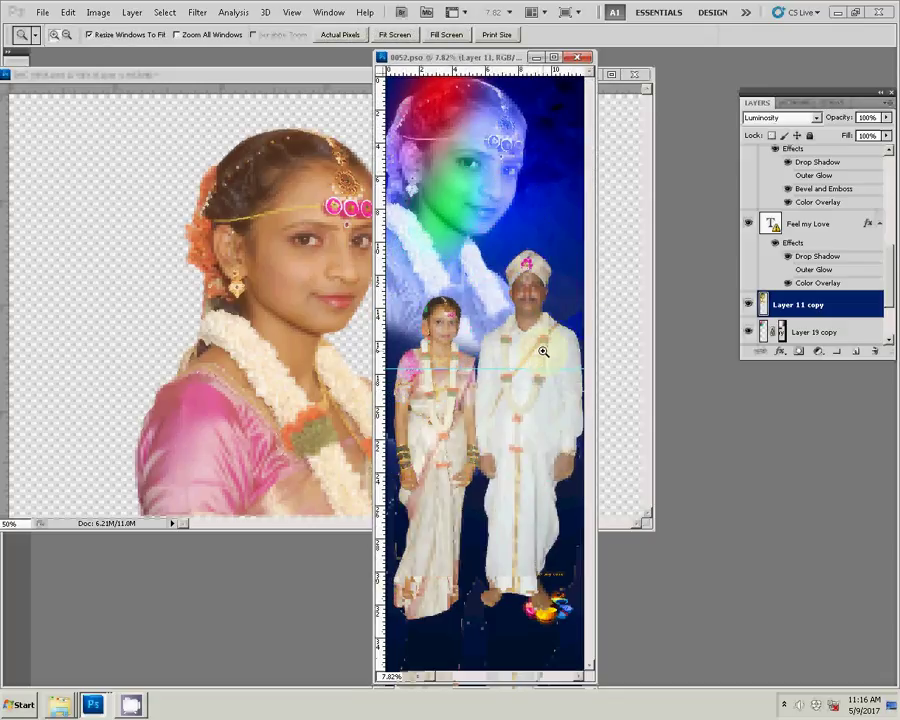
key(v)
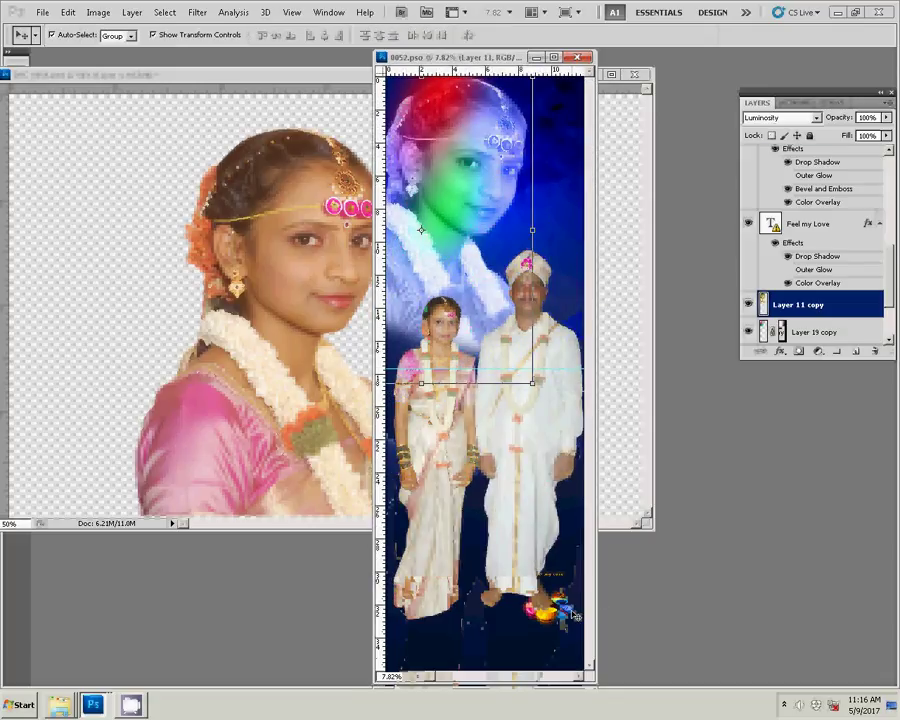
drag(545, 607, 558, 628)
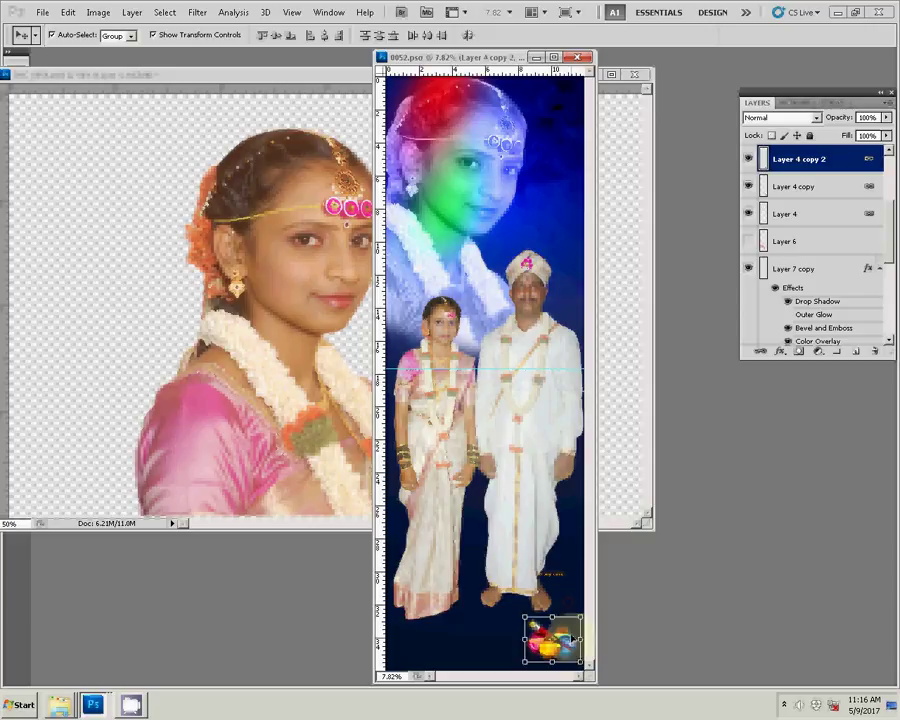
Duplicate Layer 19 copy into Layer 19 copy 2 after briefly checking Layer 7 copy 3
scroll(807, 273, down, 3)
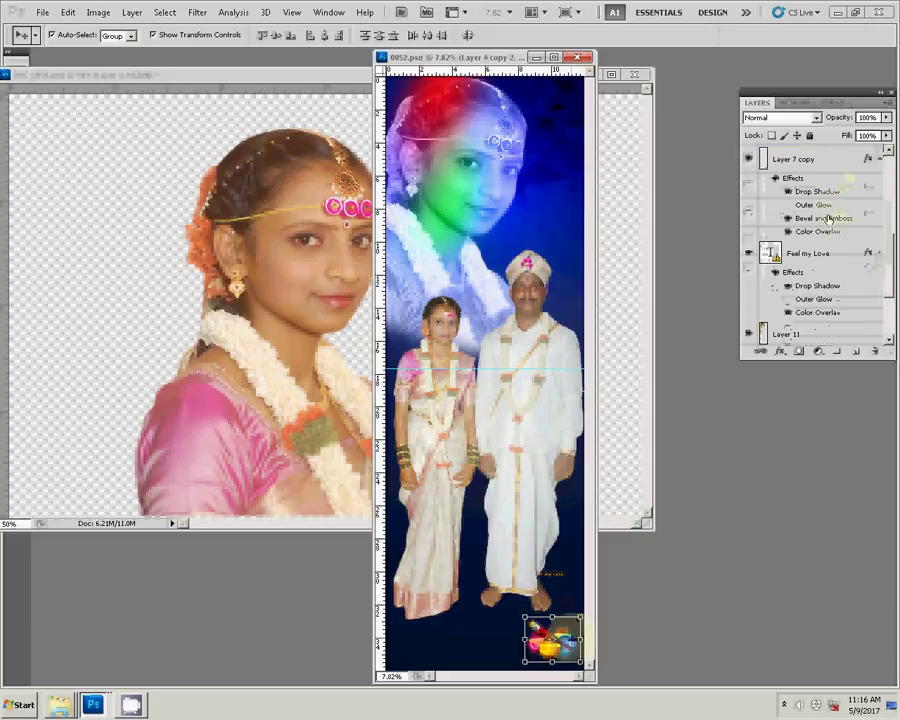
scroll(807, 273, down, 2)
scroll(807, 273, down, 2)
click(807, 278)
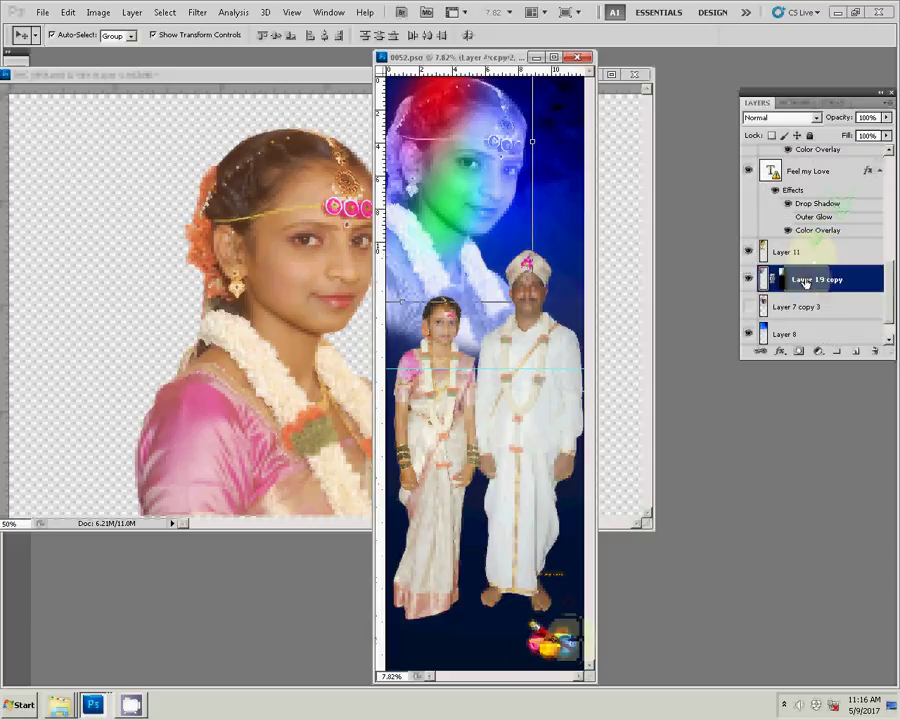
click(749, 307)
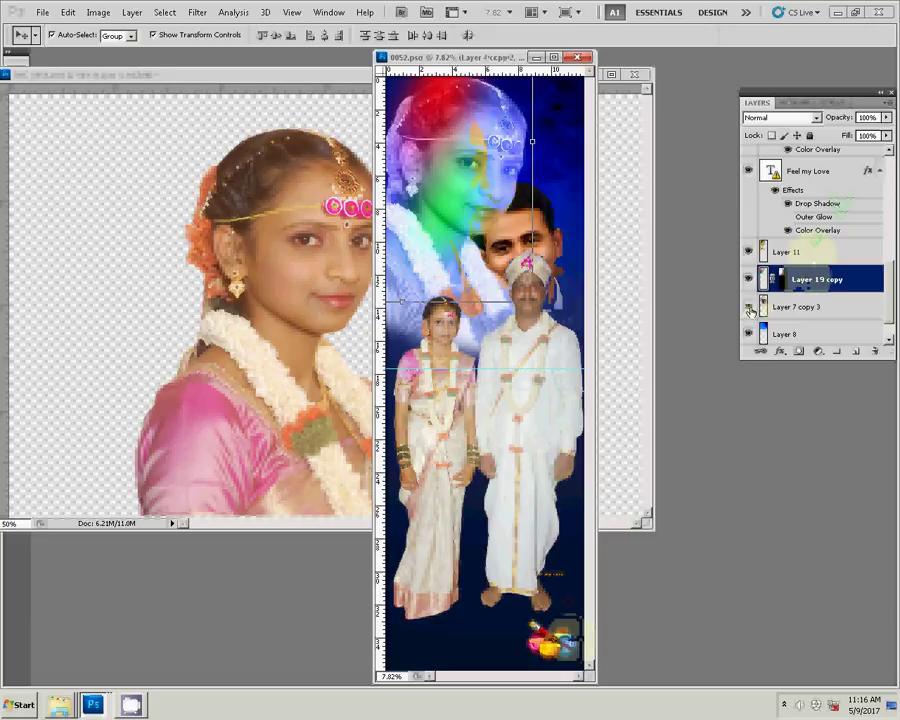
click(749, 307)
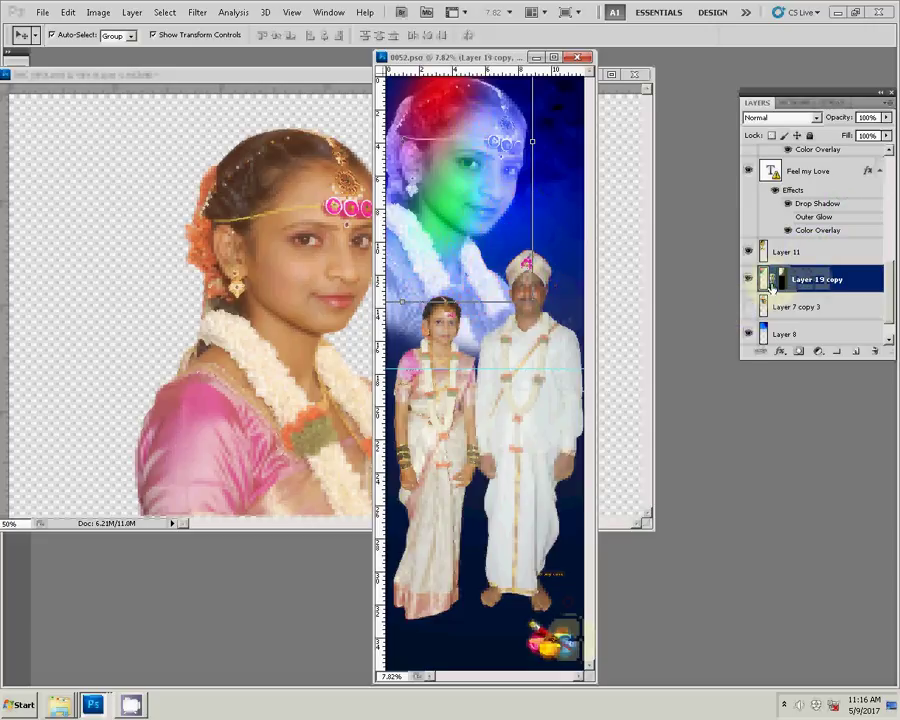
key(ctrl+j)
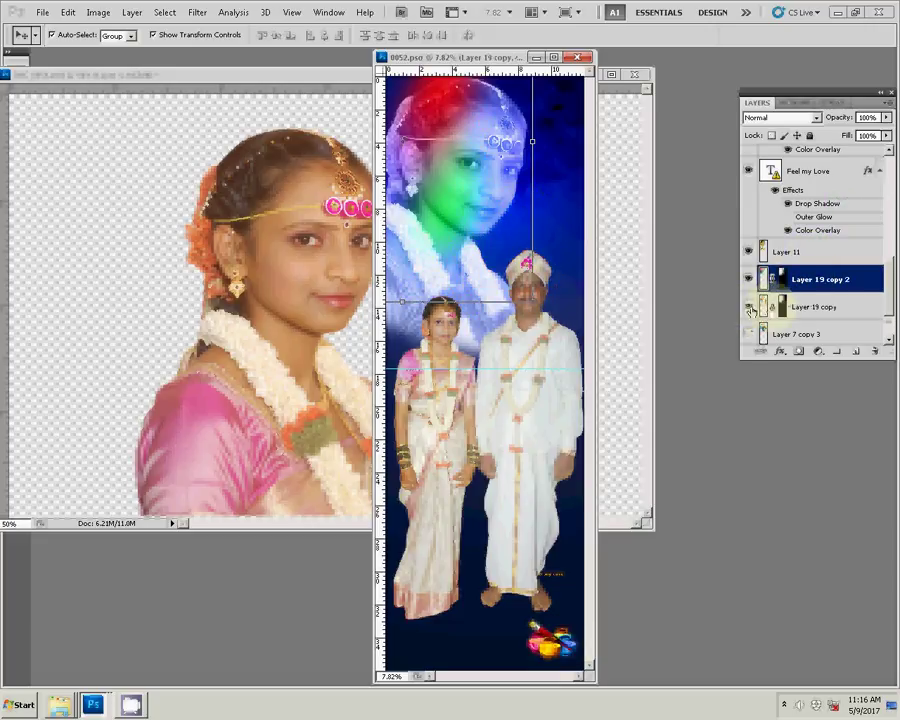
click(820, 307)
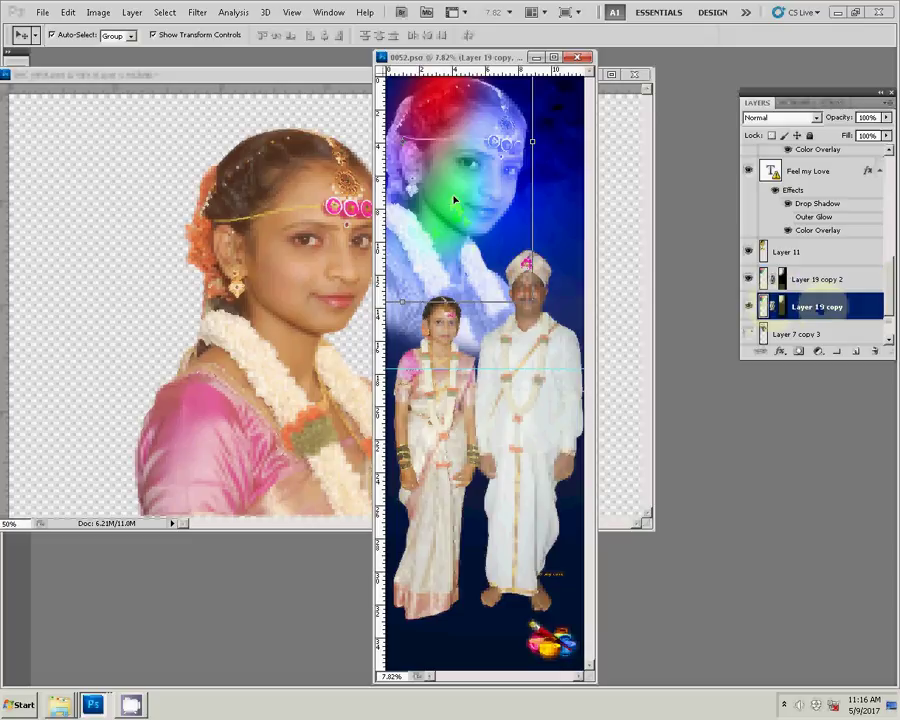
drag(455, 200, 531, 297)
Move Layer 19 copy down to the couple's feet as a coloured glow and commit it
key(ctrl+t)
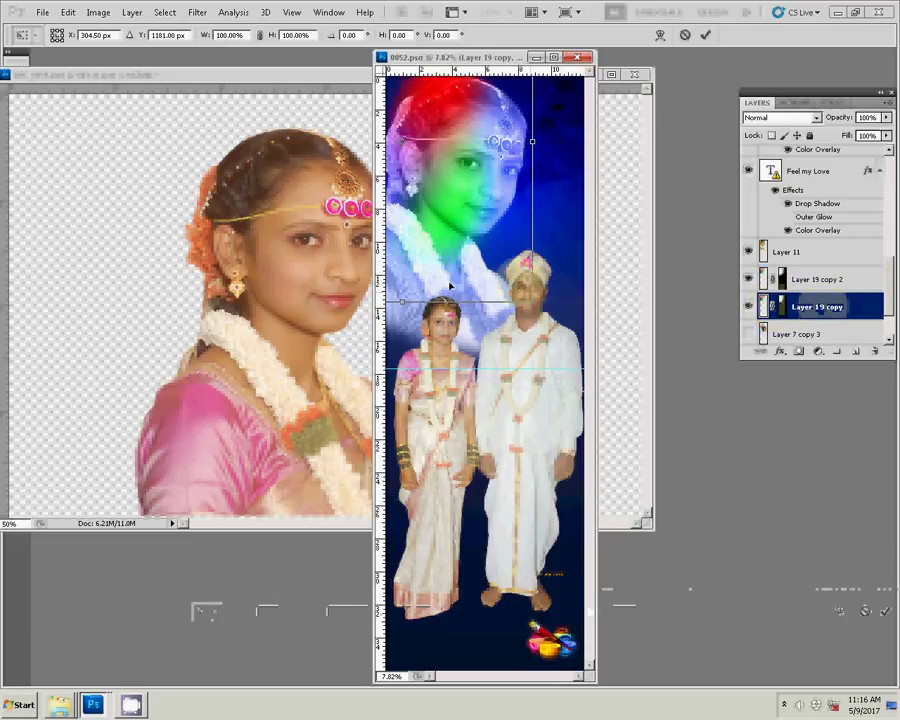
drag(463, 452, 492, 584)
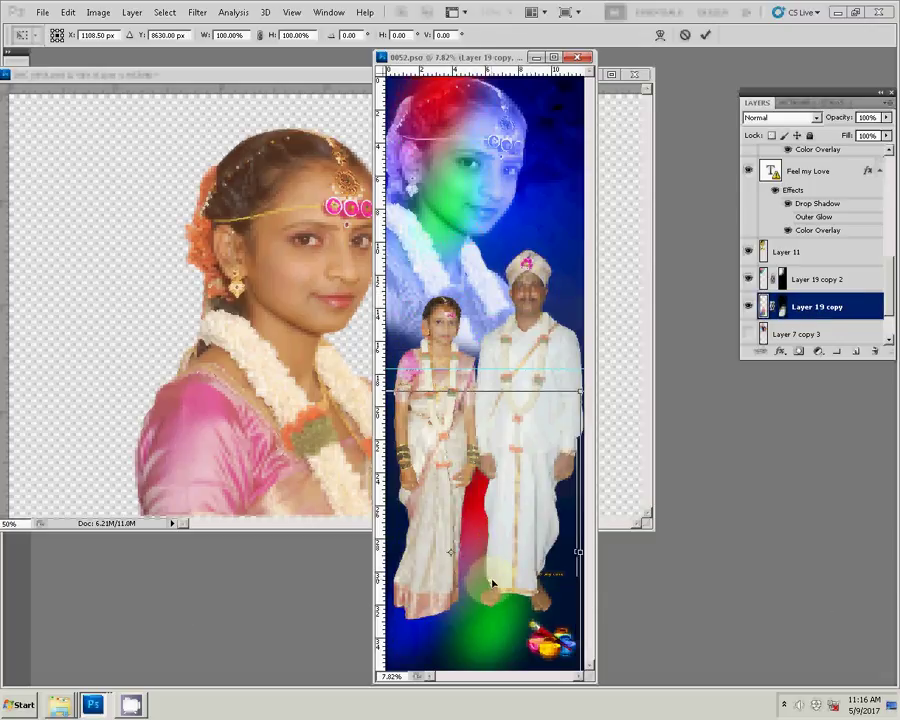
click(705, 35)
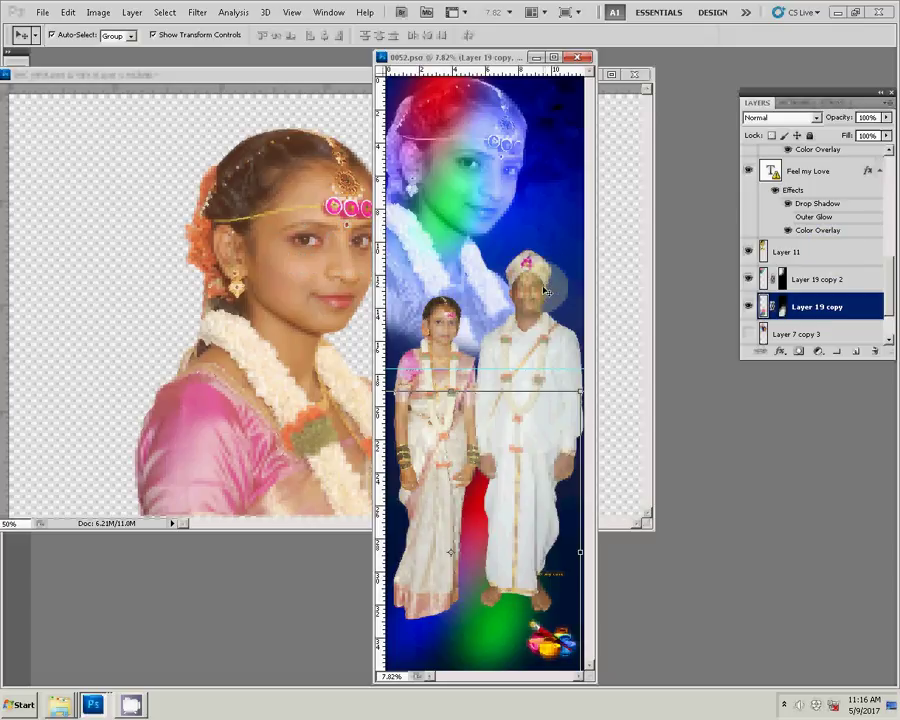
key(ctrl+shift+s)
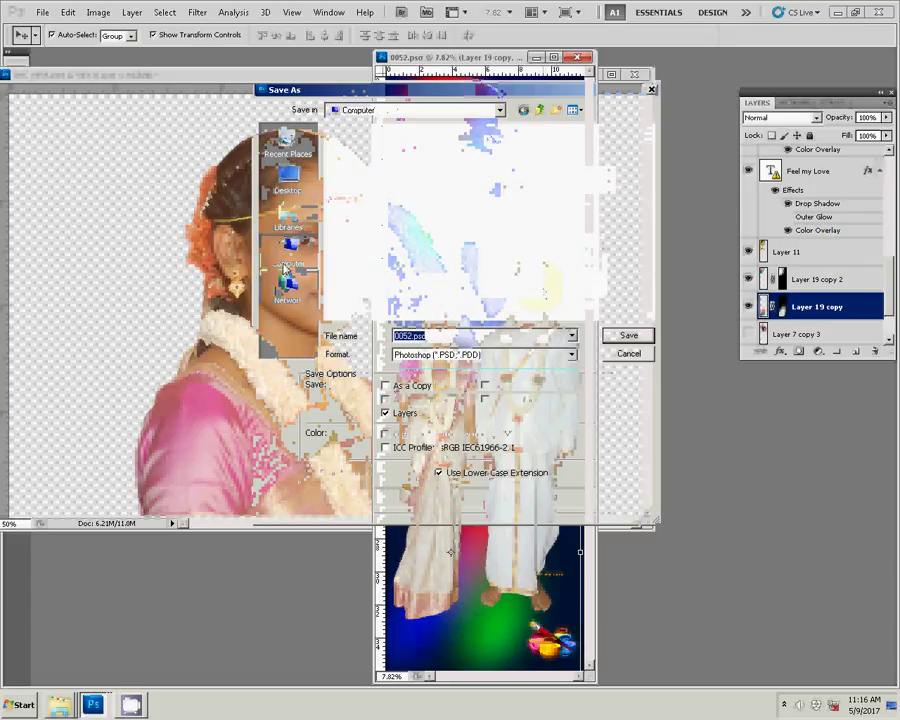
Browse to the k5 folder on Local Disk (I:) in the Save As dialog
click(286, 262)
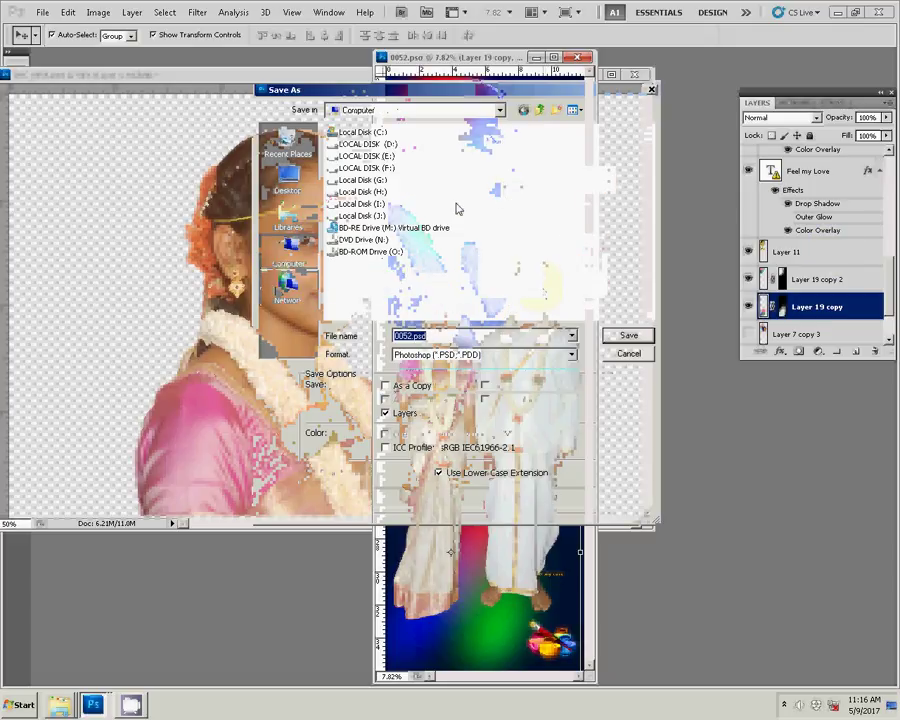
click(380, 181)
click(362, 204)
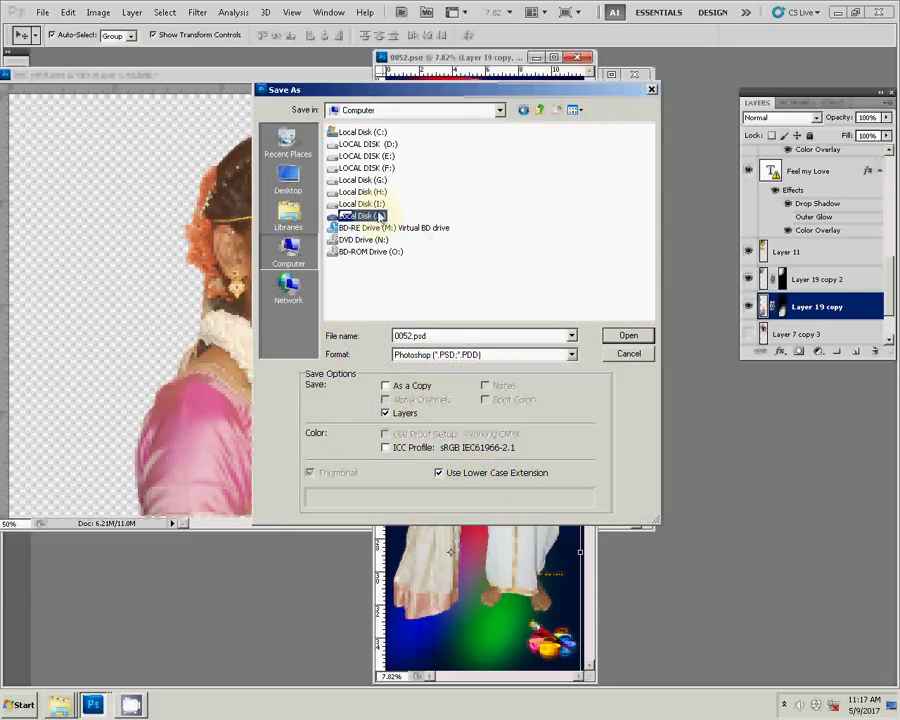
click(628, 336)
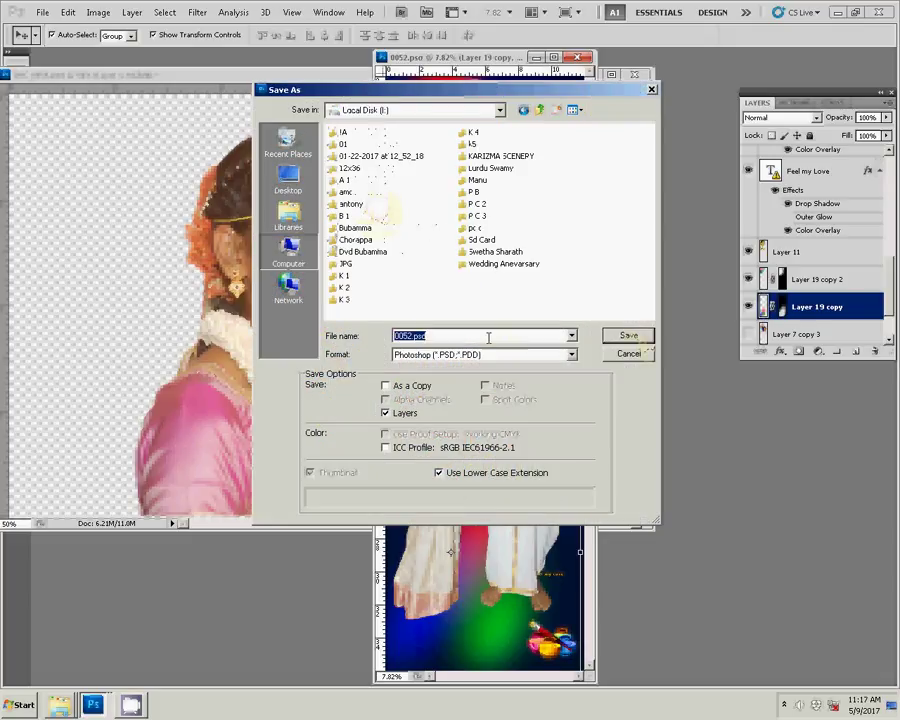
click(471, 144)
click(628, 336)
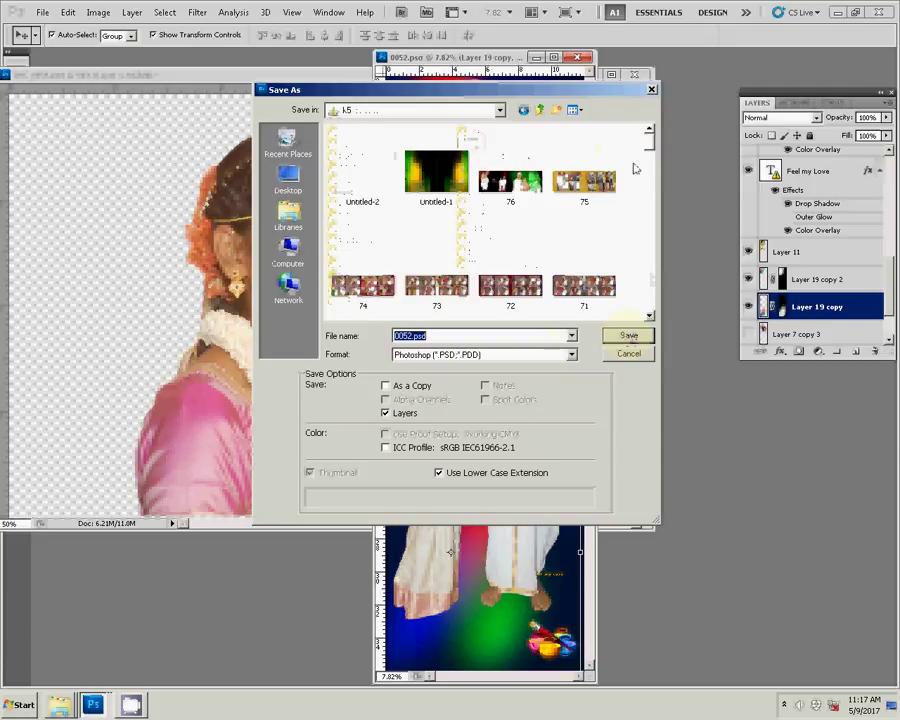
Name the file 065 and save it in Photoshop format
mouse_move(648, 145)
mouse_down()
mouse_move(657, 340)
mouse_move(650, 148)
mouse_up()
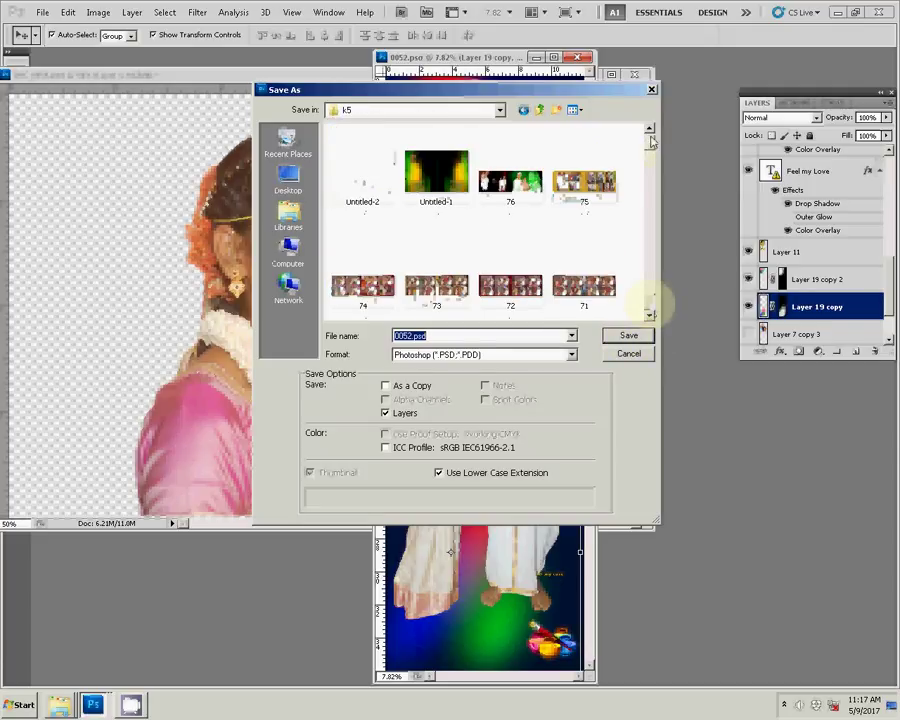
click(650, 317)
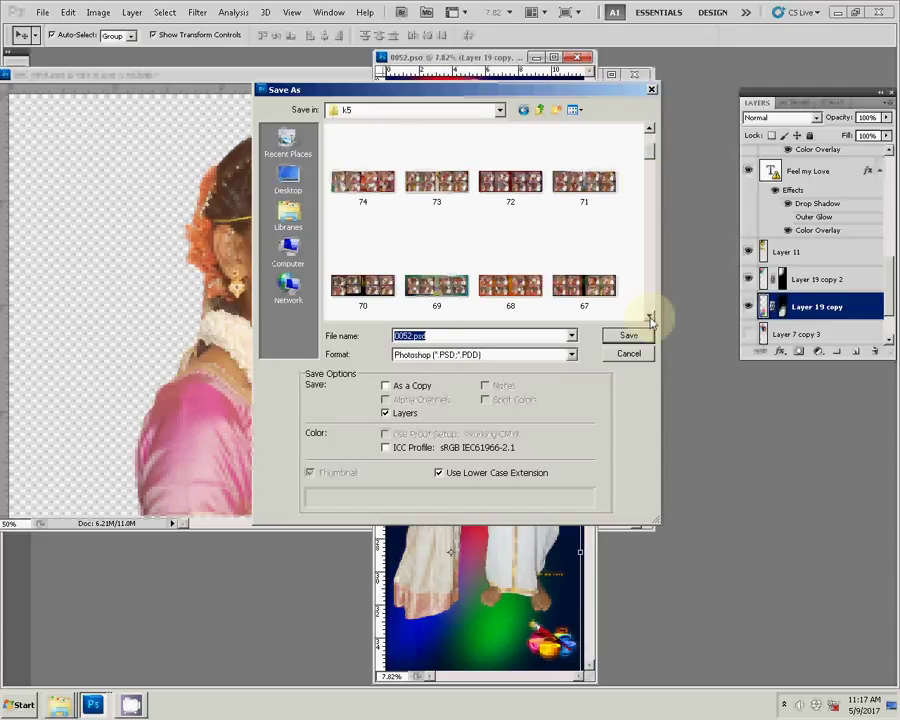
click(650, 318)
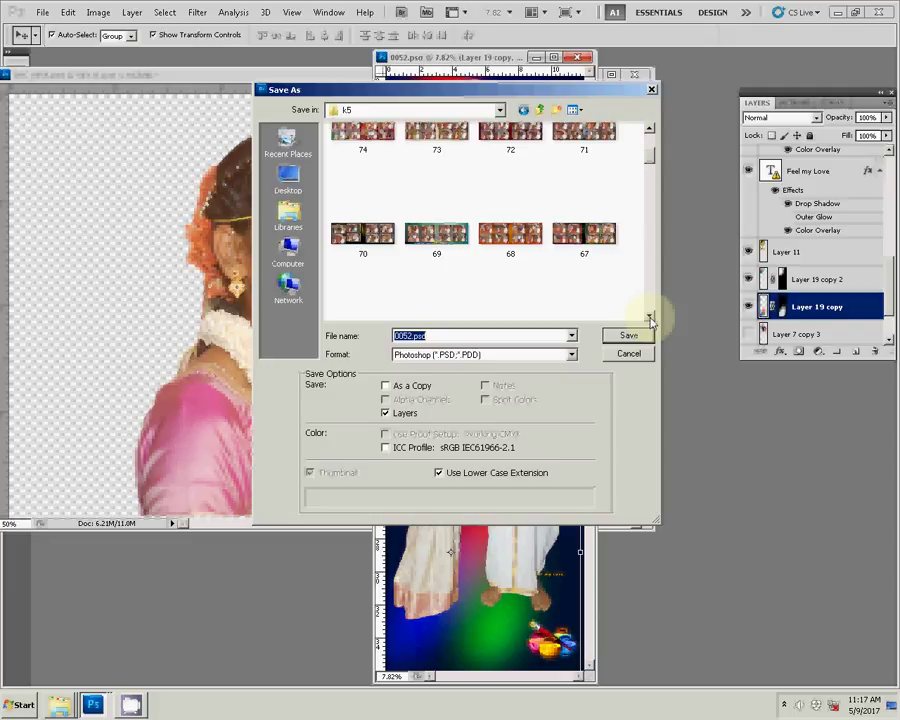
click(650, 318)
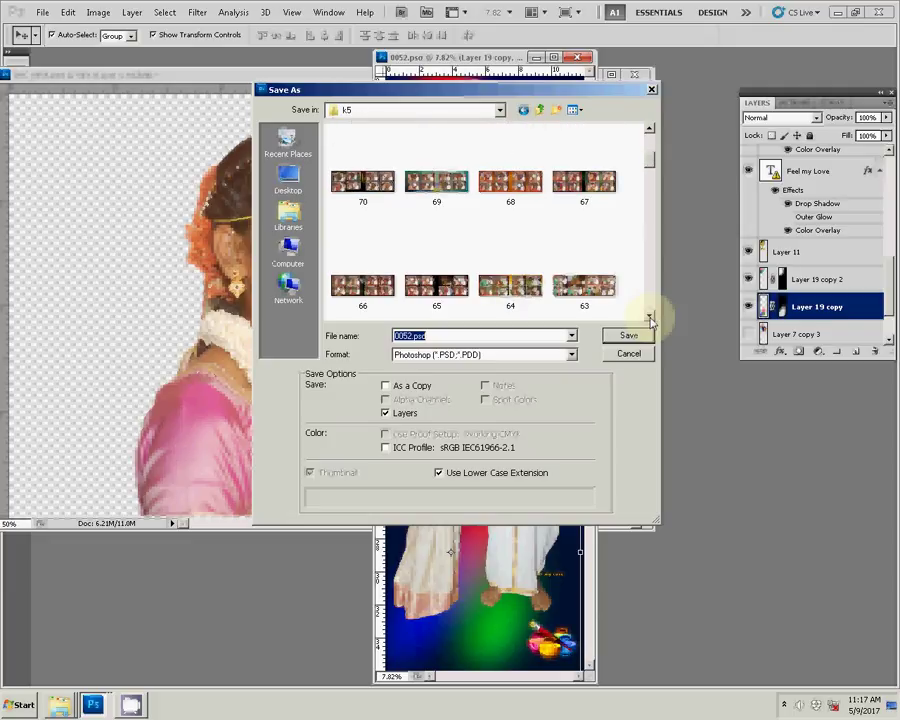
text(06)
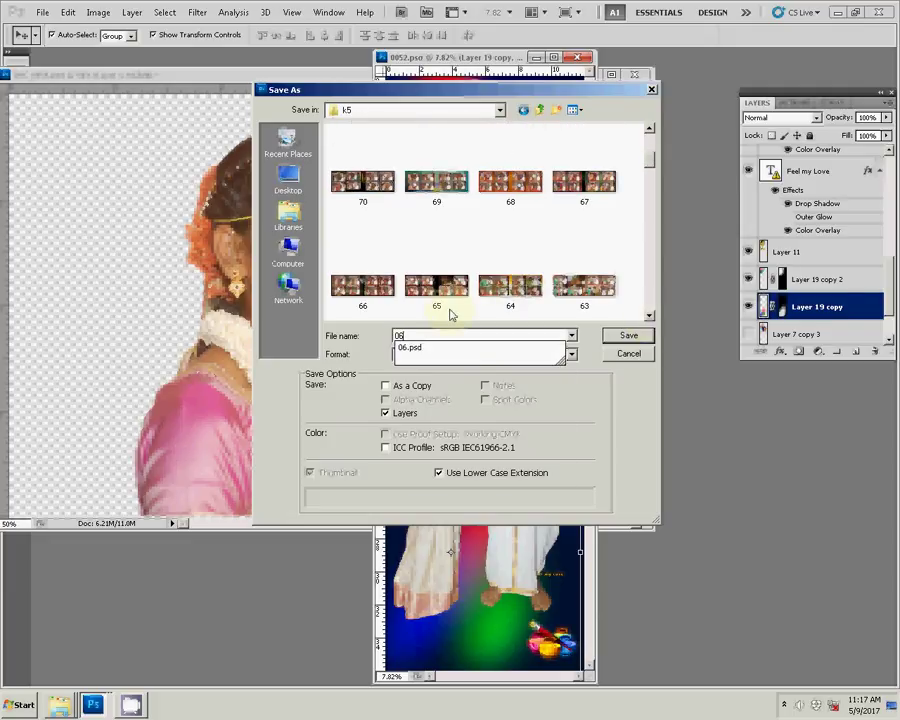
text(5)
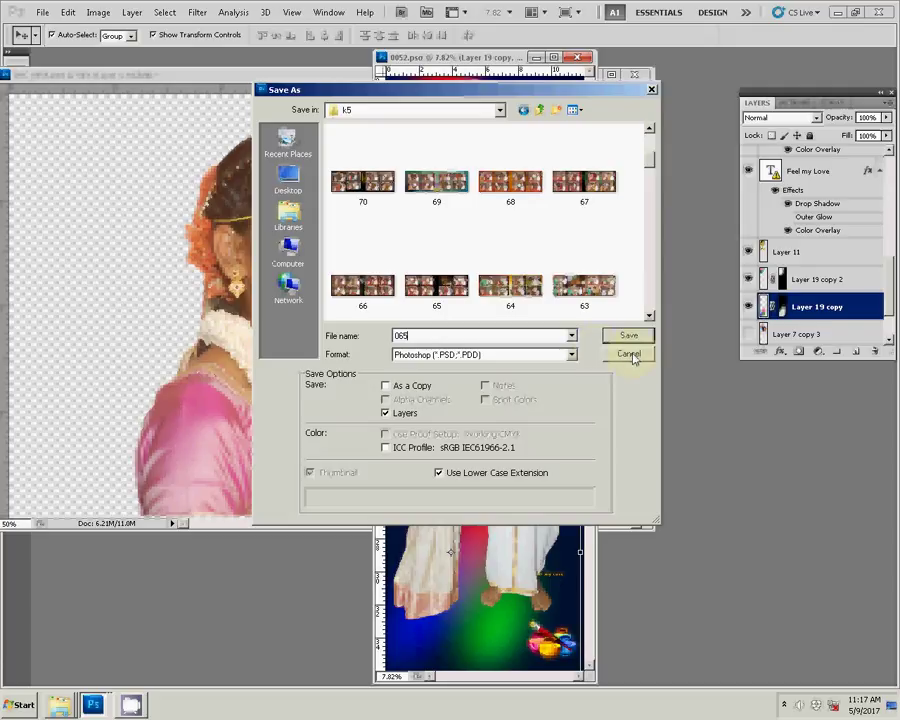
click(627, 337)
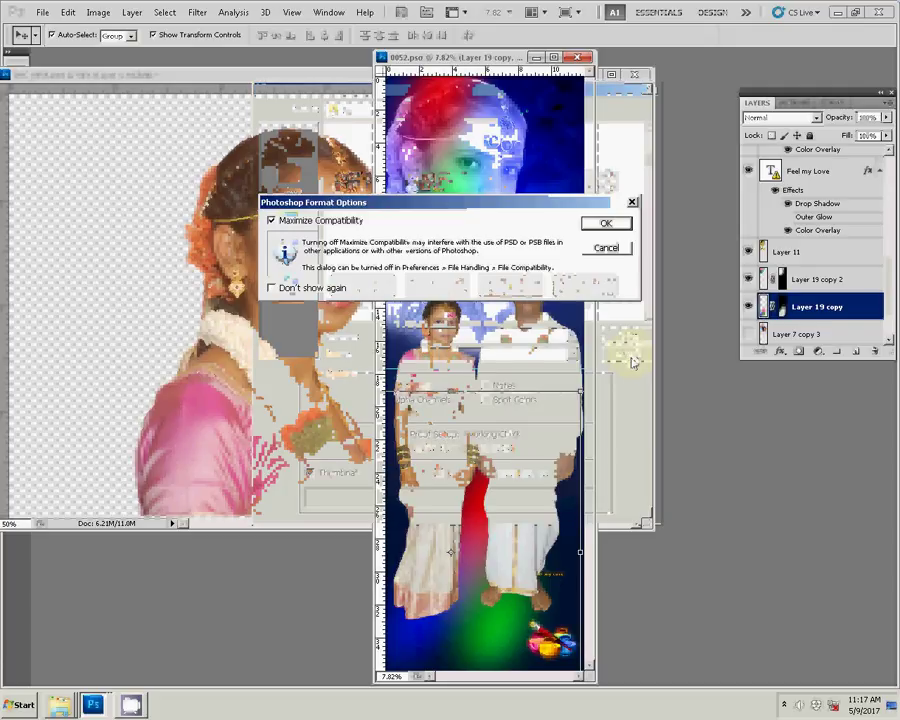
Confirm Photoshop Format Options with Maximize Compatibility on to finish writing 065.psd
click(612, 225)
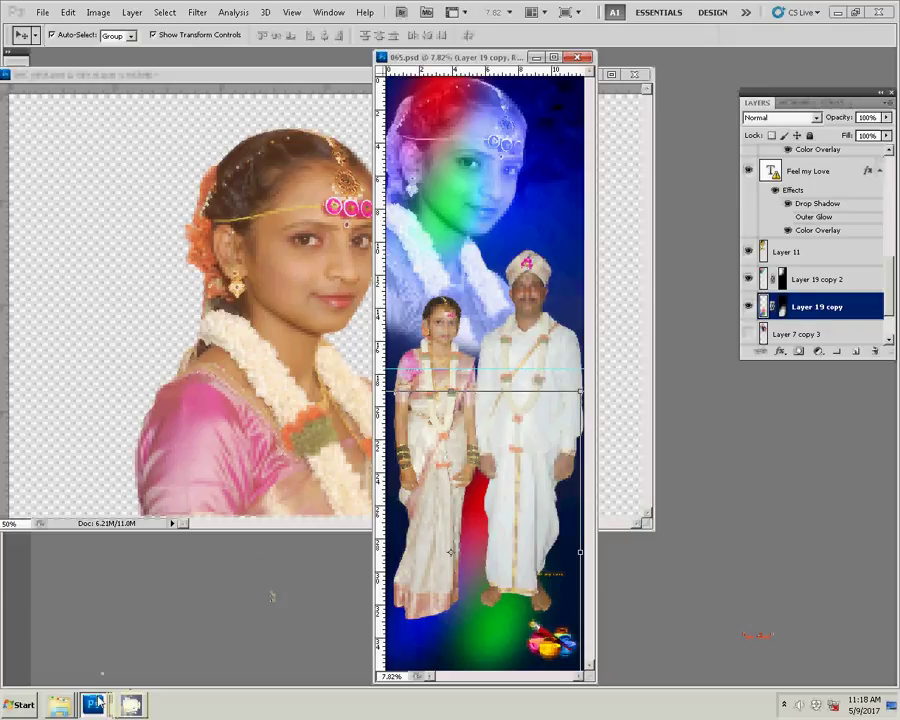
Restore the CamStudio recorder window from the hidden tray icons
click(784, 704)
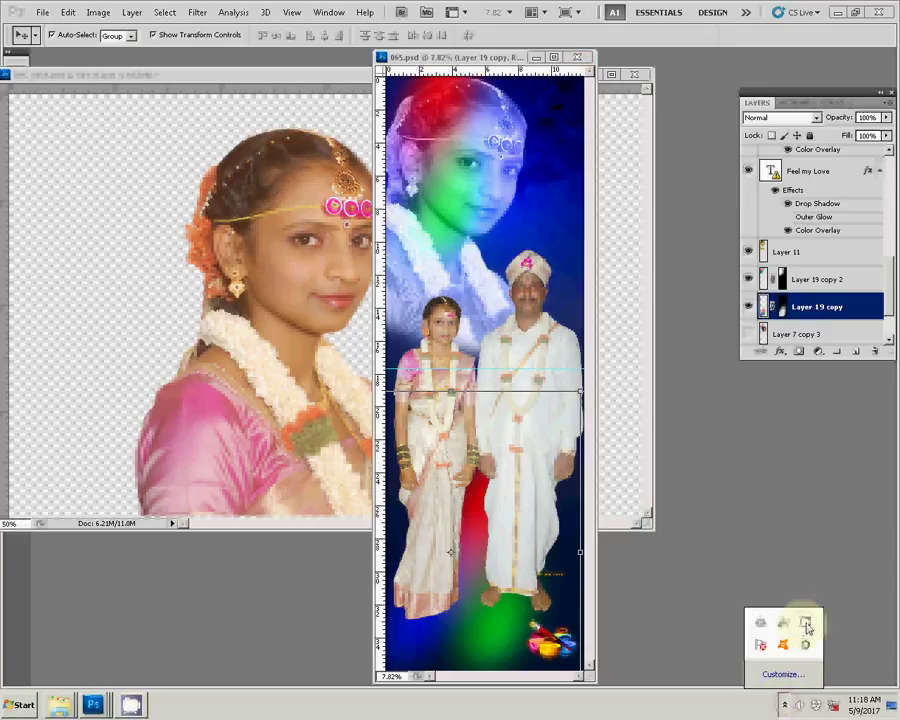
click(808, 628)
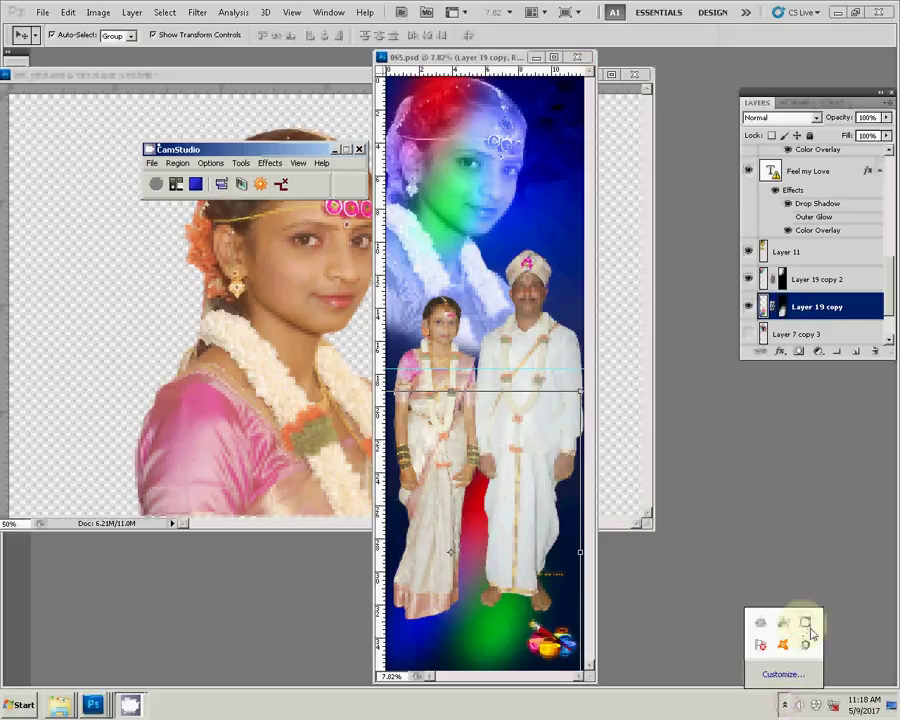